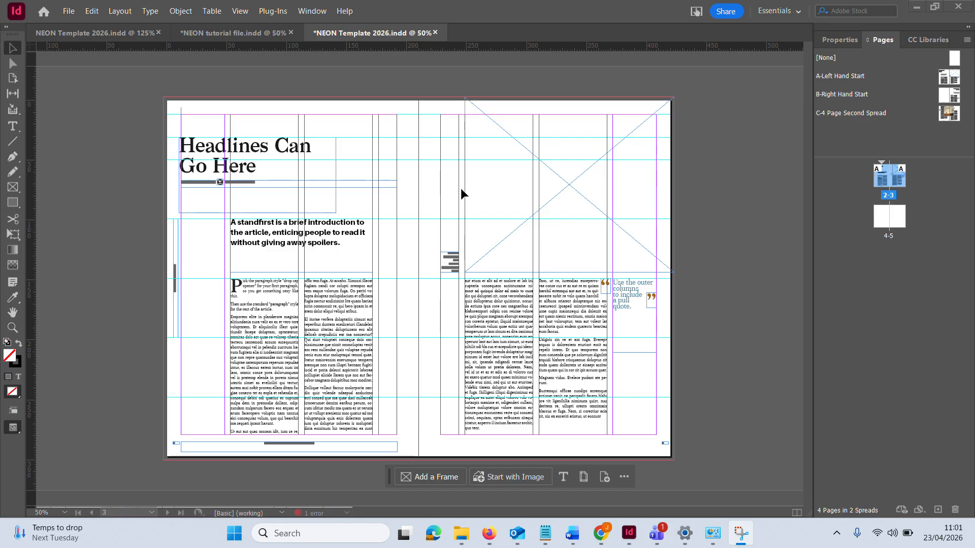
Move and stretch the empty picture frame so it fills the whole right-hand page out to the bleed edges
{"action": "left_click", "coordinate": [420, 151]}
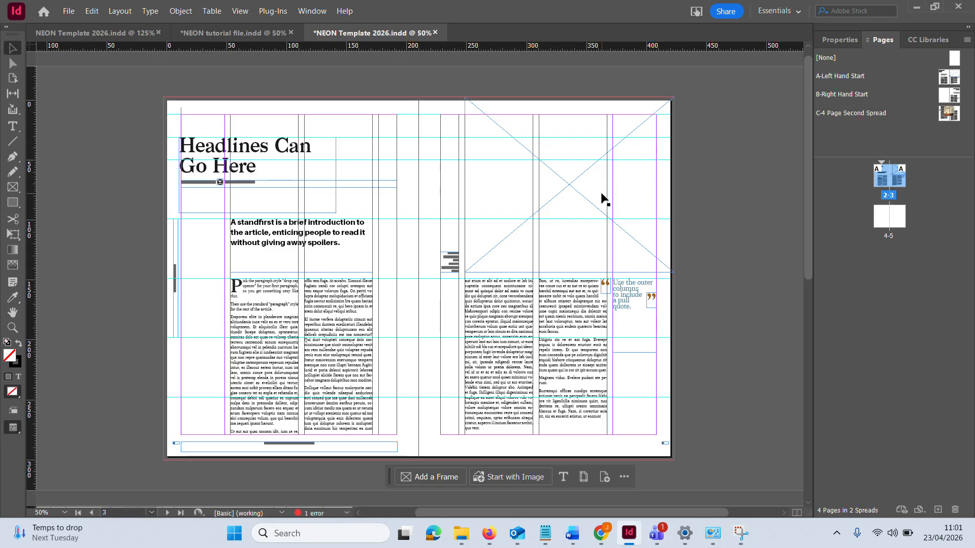
{"action": "left_click", "coordinate": [596, 212]}
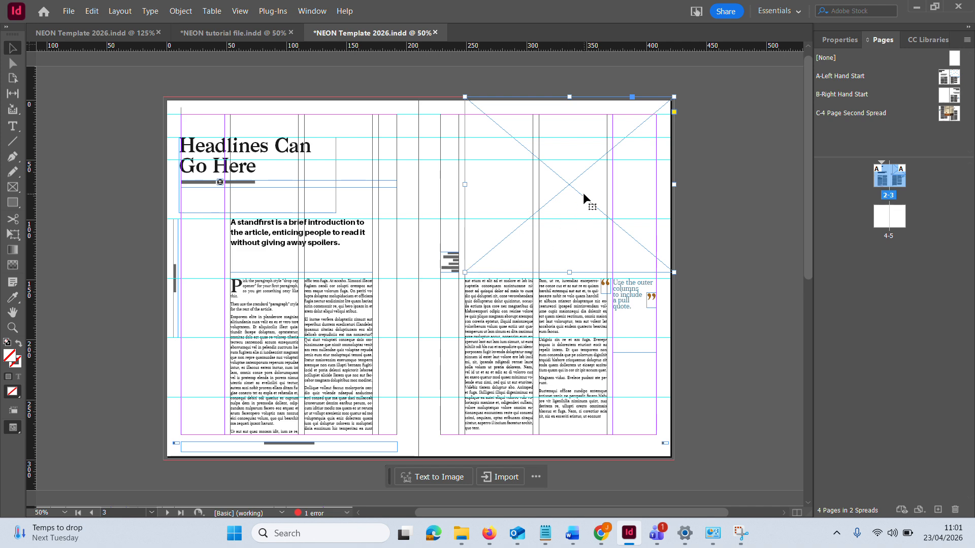
{"action": "left_click_drag", "start_coordinate": [583, 193], "coordinate": [525, 204]}
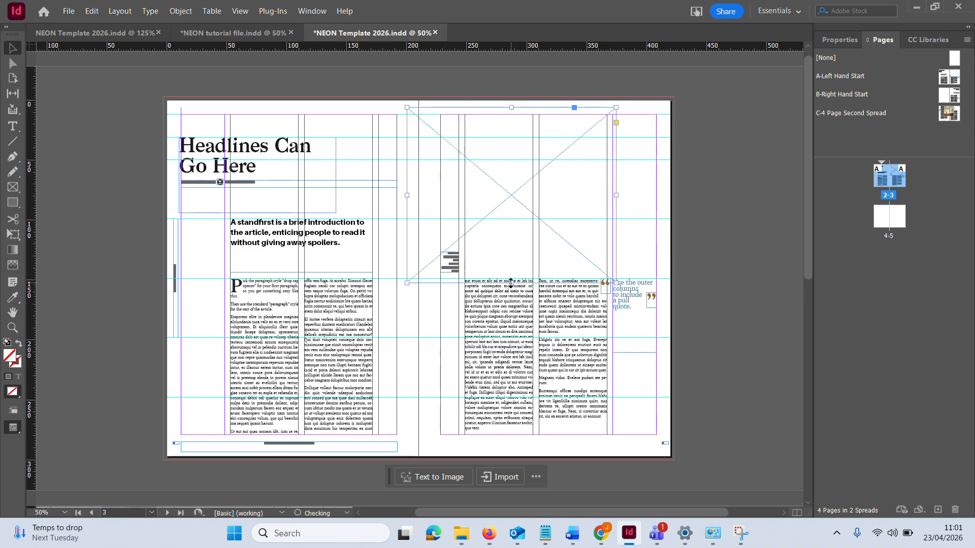
{"action": "left_click_drag", "start_coordinate": [512, 283], "coordinate": [497, 460]}
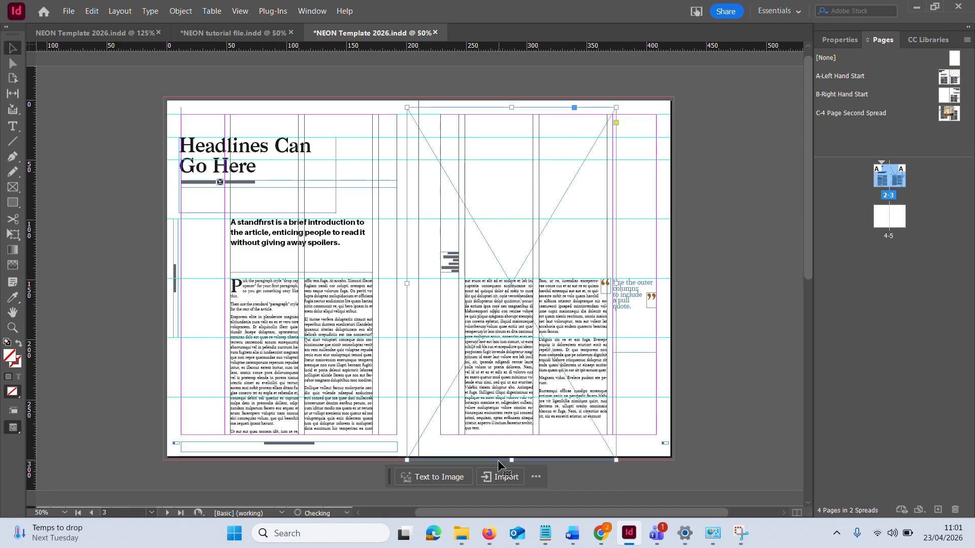
{"action": "left_click_drag", "start_coordinate": [615, 285], "coordinate": [674, 286]}
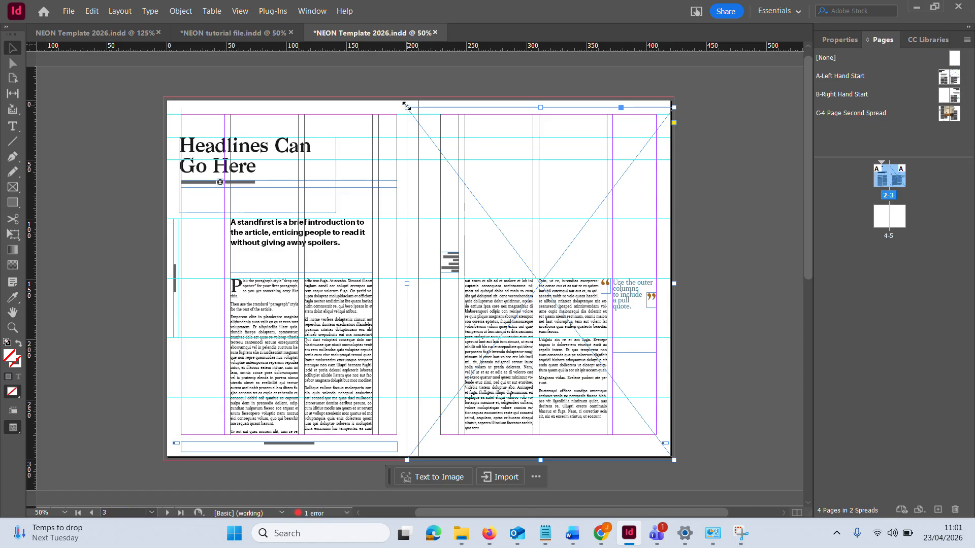
{"action": "left_click_drag", "start_coordinate": [407, 107], "coordinate": [417, 96]}
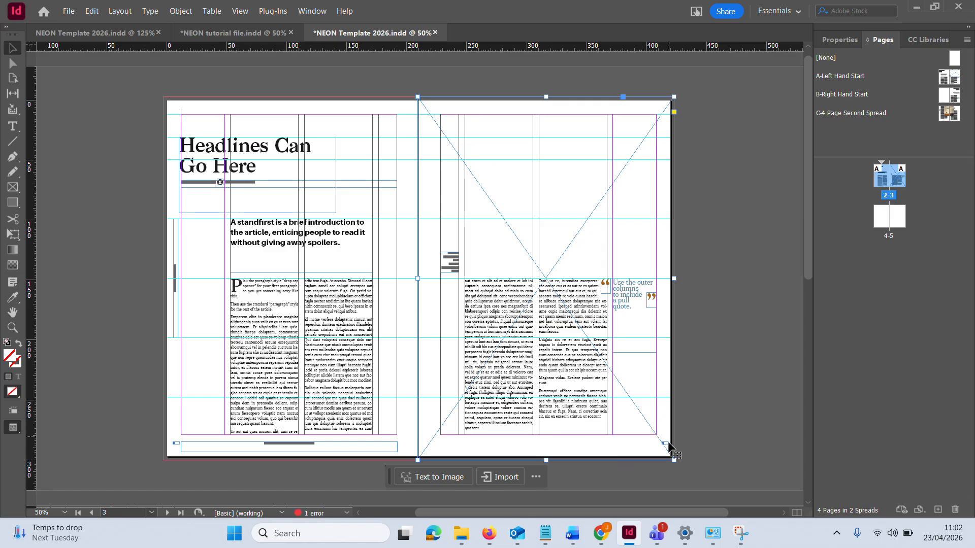
Shrink the picture frame and fit it into the right-hand page's upper outer corner, spanning from the second column guide to the bleed
{"action": "left_click_drag", "start_coordinate": [673, 459], "coordinate": [607, 279]}
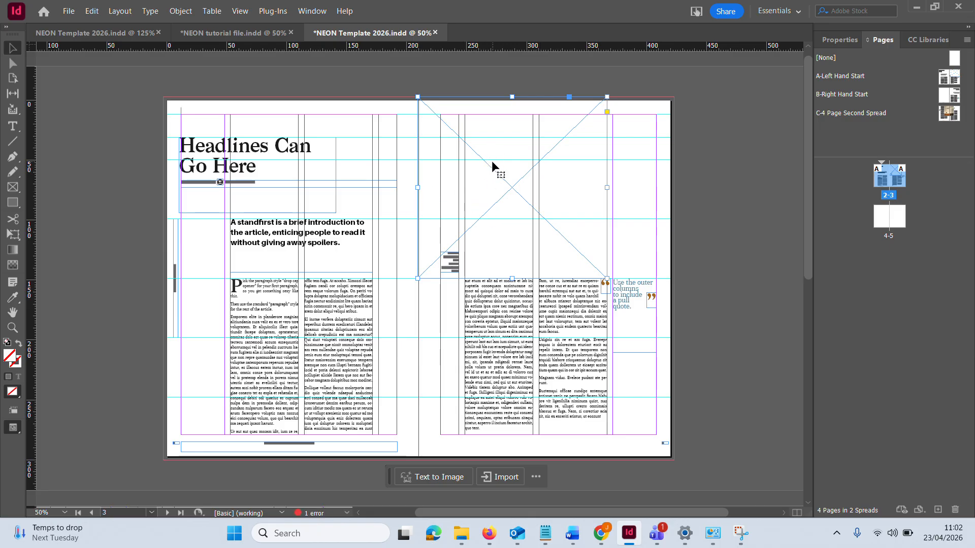
{"action": "left_click_drag", "start_coordinate": [490, 163], "coordinate": [516, 233]}
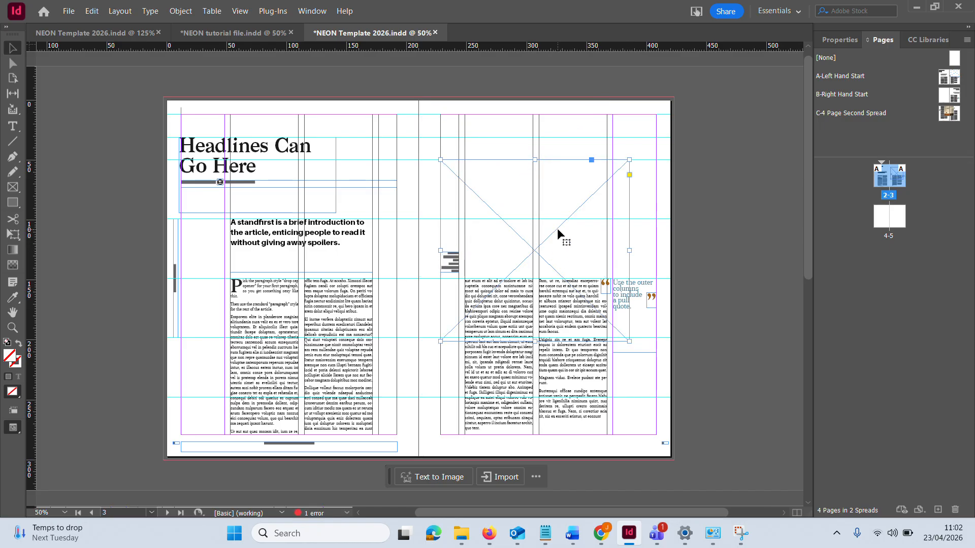
{"action": "left_click_drag", "start_coordinate": [557, 233], "coordinate": [598, 175]}
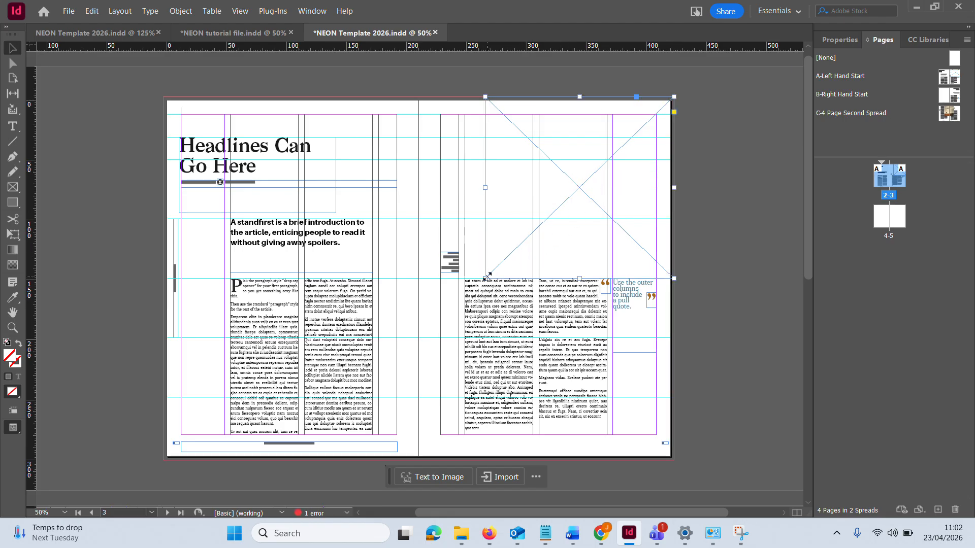
{"action": "left_click_drag", "start_coordinate": [486, 277], "coordinate": [465, 275]}
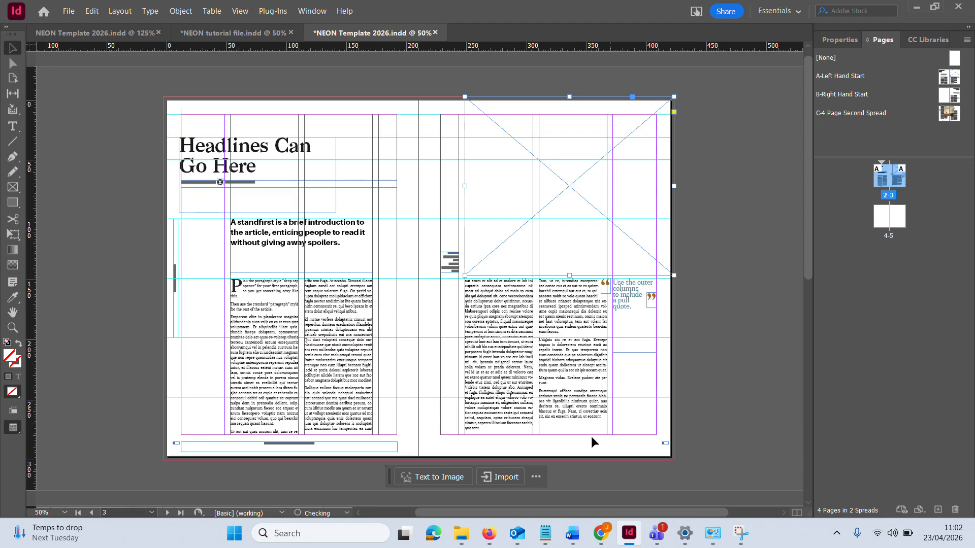
Switch to Chrome and look at the Unsplash and Pexels sites as sources of free stock photos
{"action": "mouse_move", "coordinate": [604, 537]}
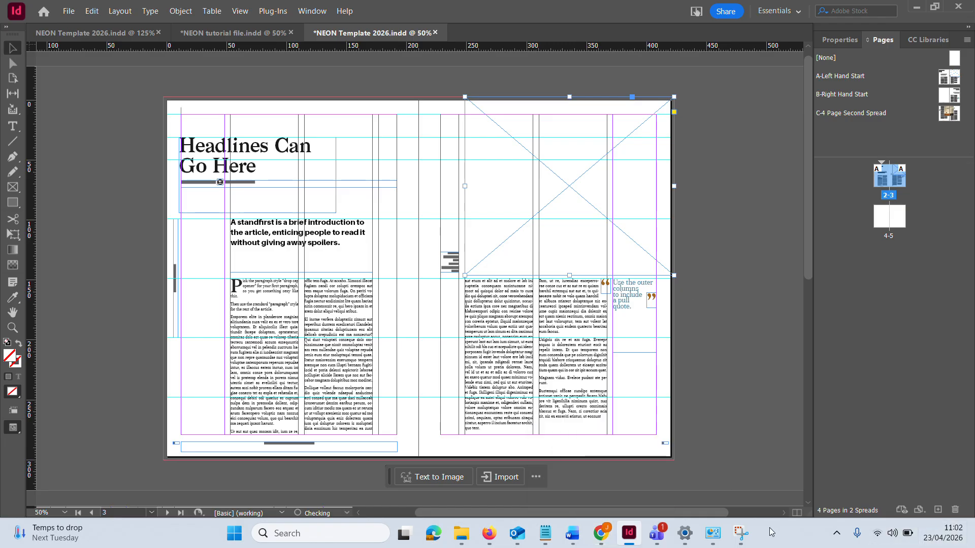
{"action": "left_click", "coordinate": [605, 531]}
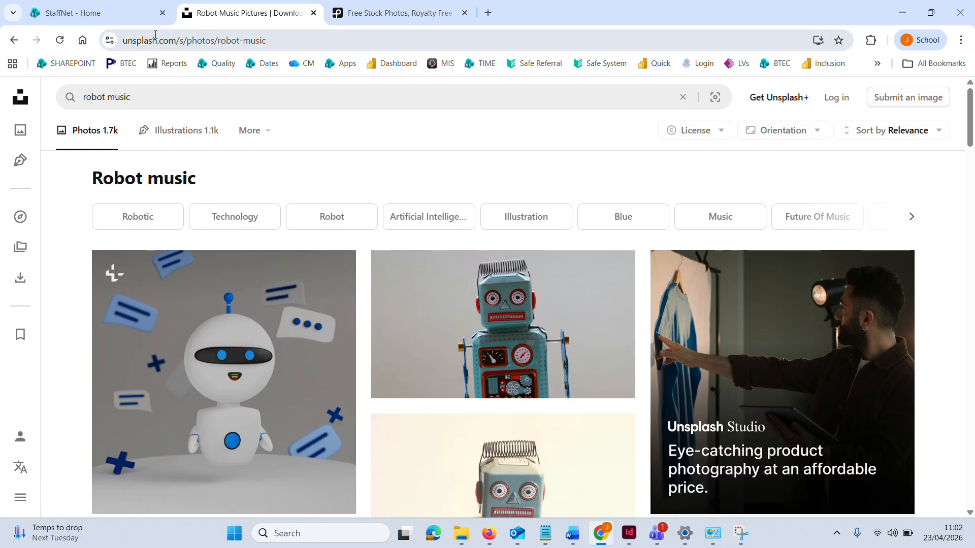
{"action": "left_click_drag", "start_coordinate": [126, 37], "coordinate": [304, 60]}
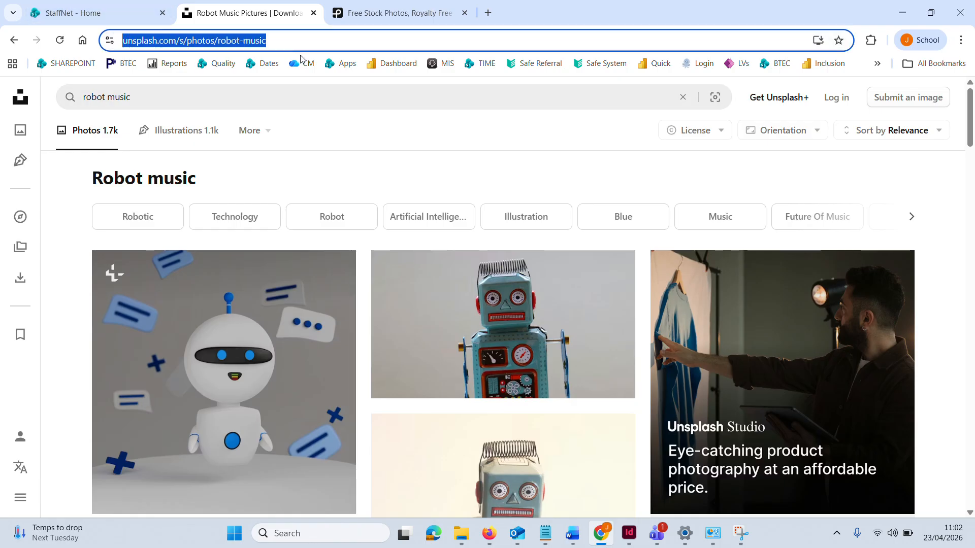
{"action": "left_click", "coordinate": [341, 3]}
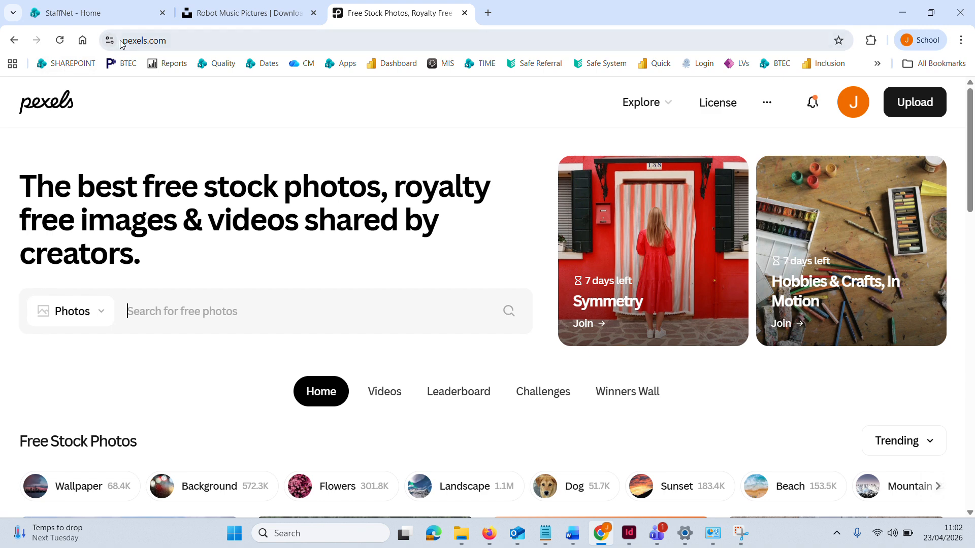
{"action": "left_click_drag", "start_coordinate": [124, 41], "coordinate": [179, 45]}
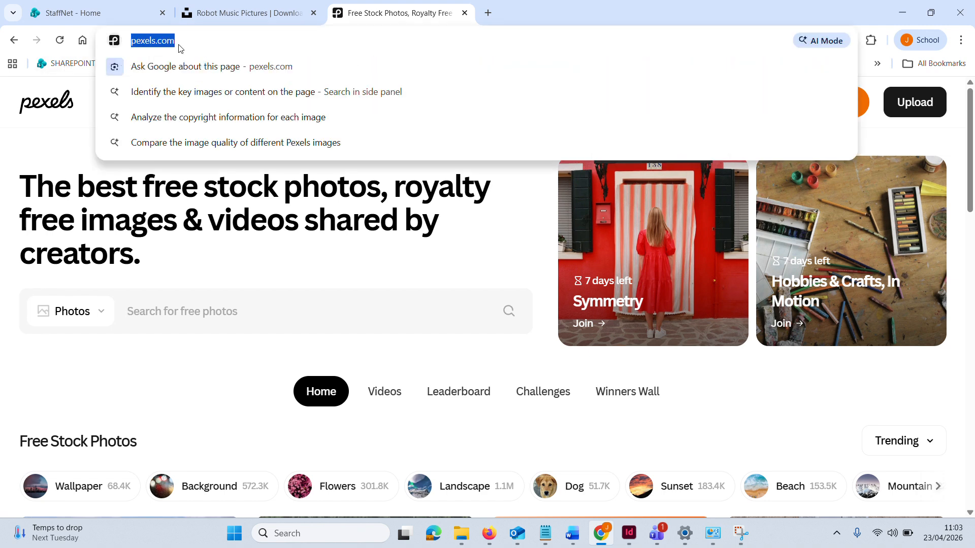
{"action": "left_click", "coordinate": [280, 15]}
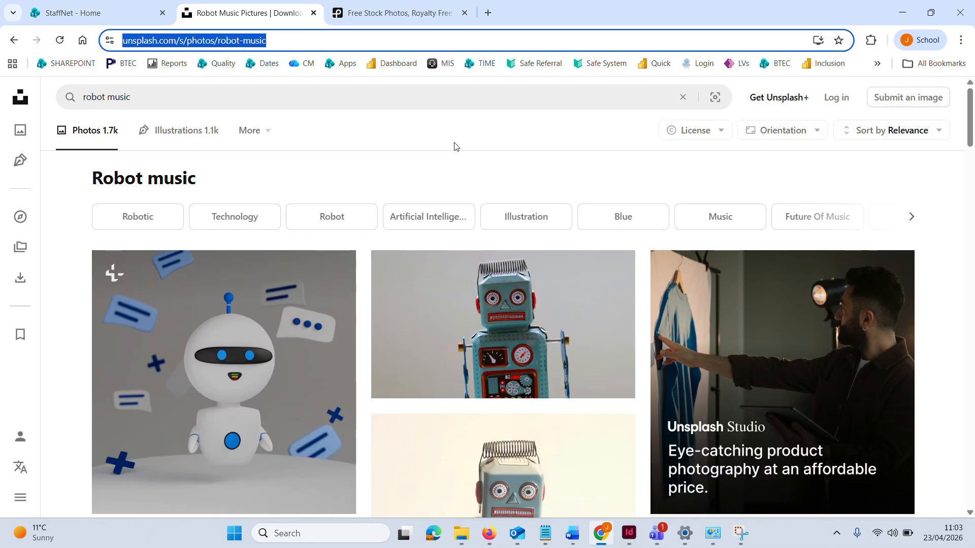
Filter the Unsplash "robot music" photos to the Free license and look through the results
{"action": "left_click", "coordinate": [726, 135]}
{"action": "left_click", "coordinate": [726, 135]}
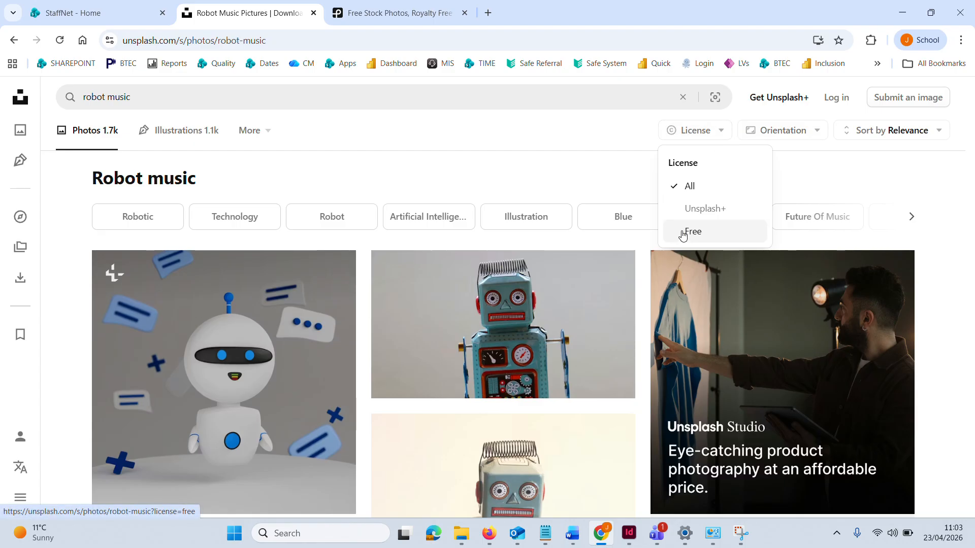
{"action": "left_click", "coordinate": [683, 234]}
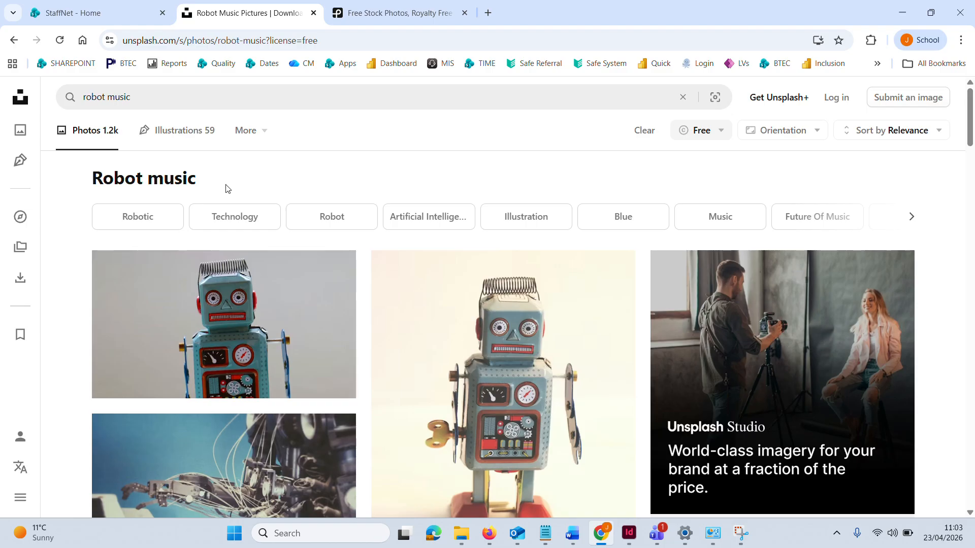
{"action": "mouse_move", "coordinate": [137, 359]}
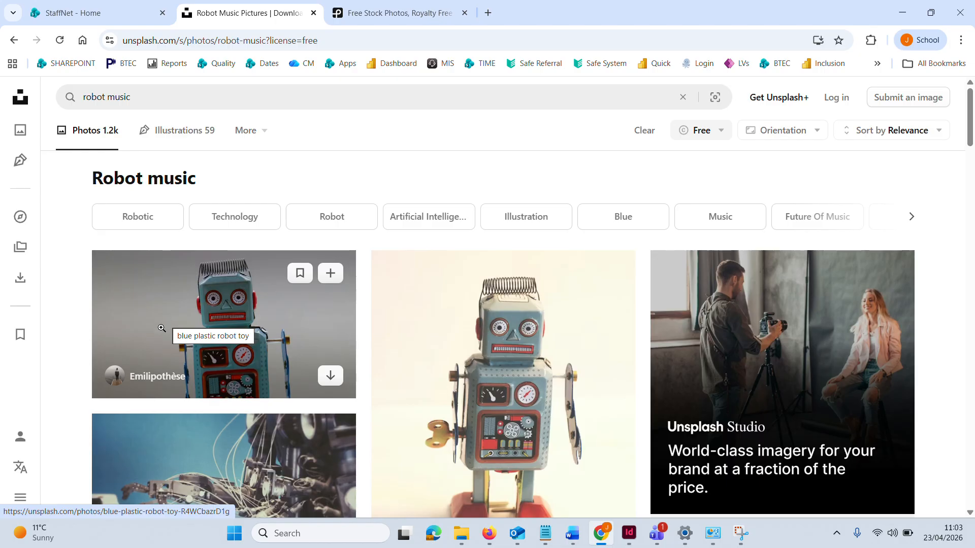
{"action": "scroll", "coordinate": [82, 399], "scroll_direction": "down", "scroll_amount": 2}
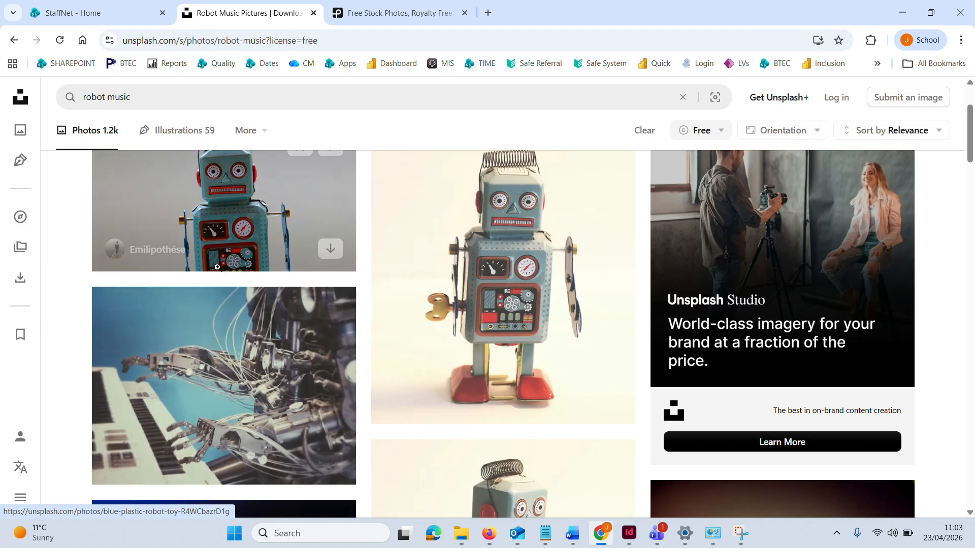
{"action": "scroll", "coordinate": [193, 300], "scroll_direction": "up", "scroll_amount": 3}
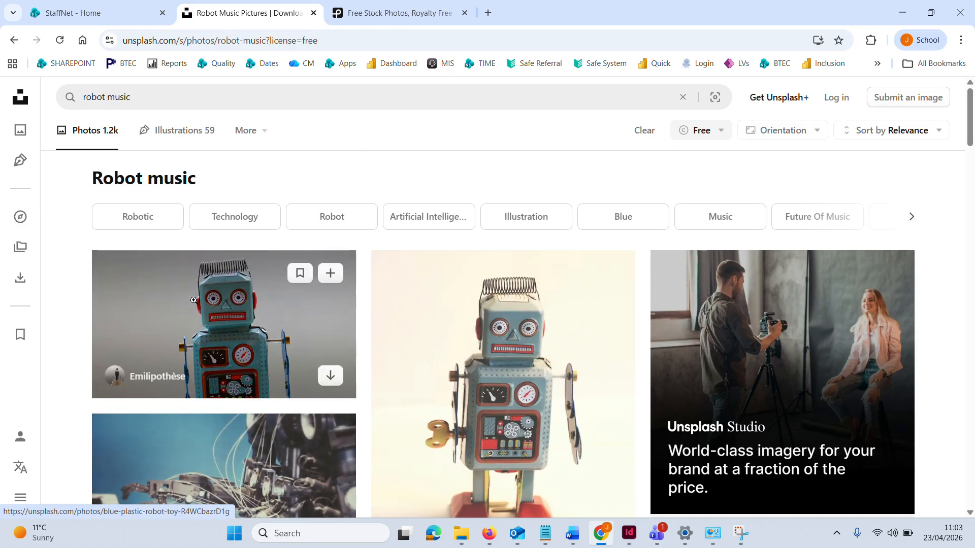
Switch to InDesign and close the spare NEON Template 2026.indd document at 125% zoom, leaving NEON tutorial file.indd in view
{"action": "left_click", "coordinate": [629, 533]}
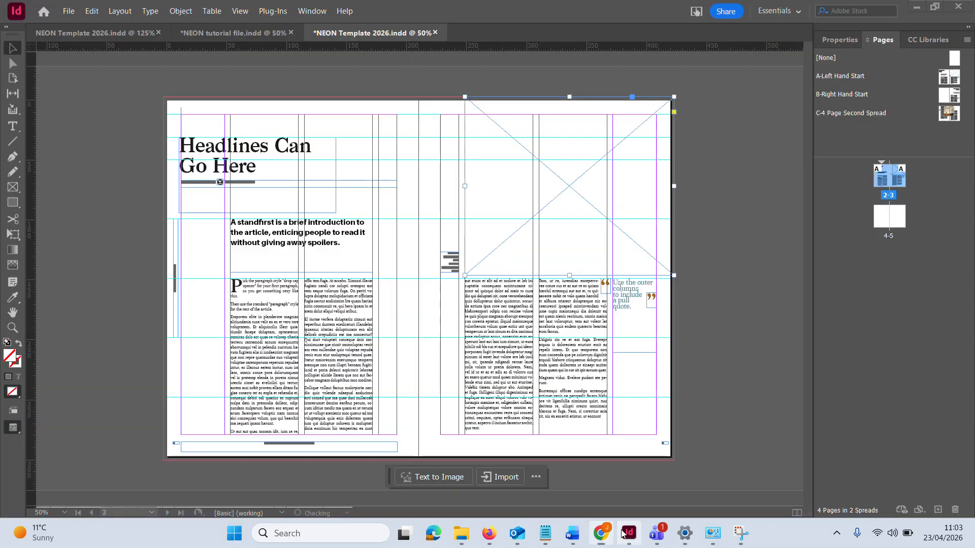
{"action": "left_click", "coordinate": [98, 34]}
{"action": "left_click", "coordinate": [208, 32]}
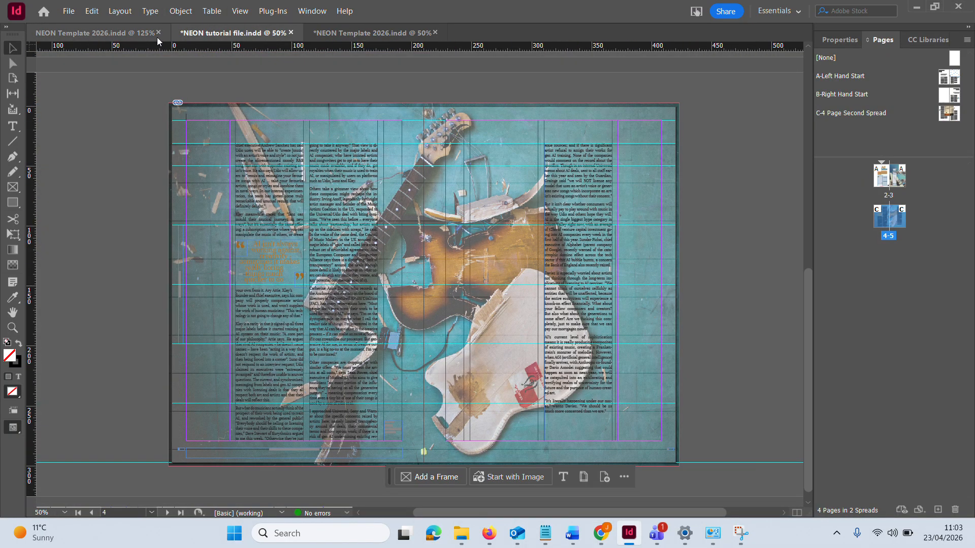
{"action": "left_click", "coordinate": [159, 33]}
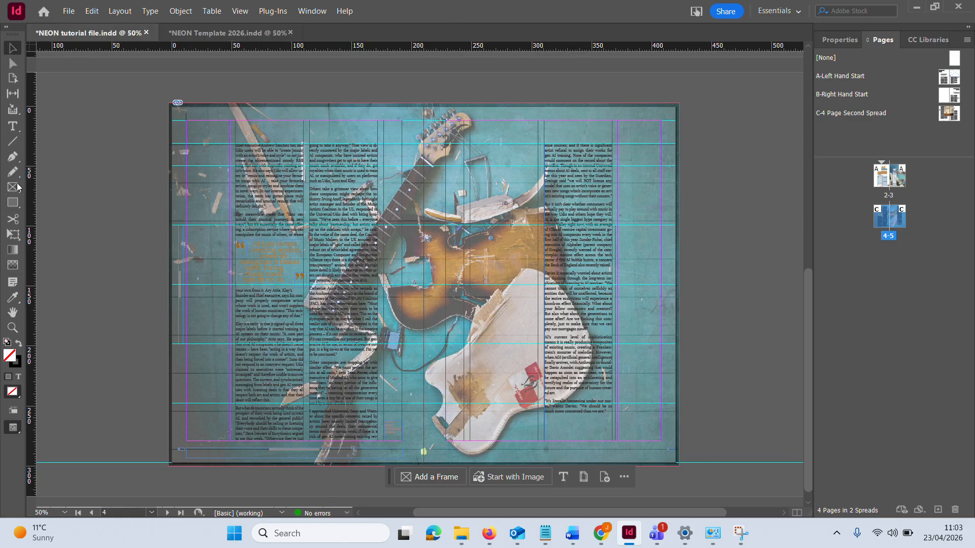
Examine how the photo is used on spread 2-3 of the tutorial file in full-screen presentation mode
{"action": "double_click", "coordinate": [898, 175]}
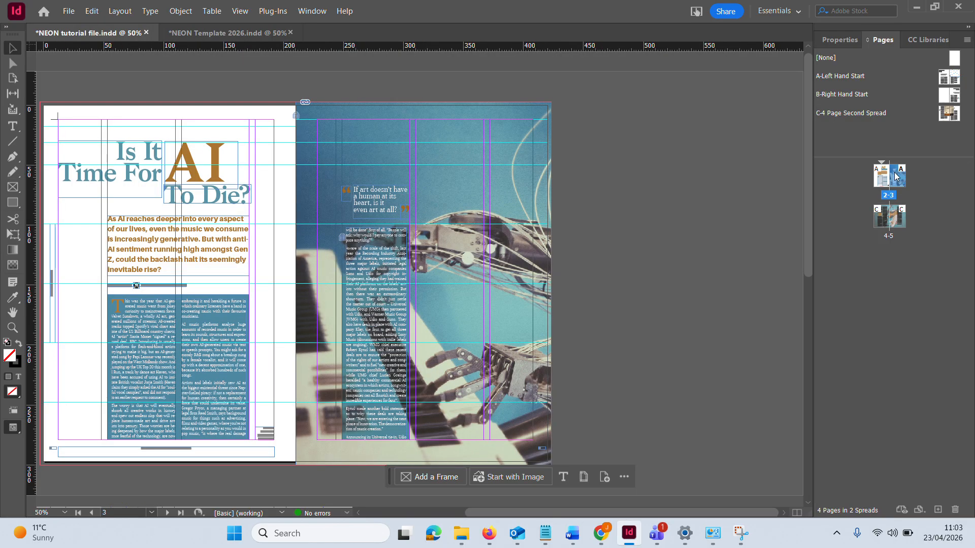
{"action": "key", "text": "shift+w"}
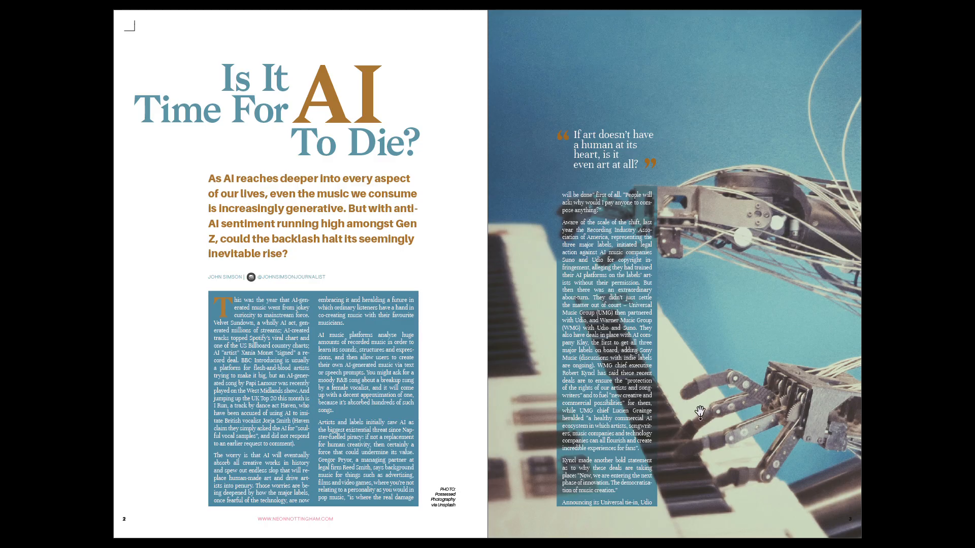
{"action": "key", "text": "Escape"}
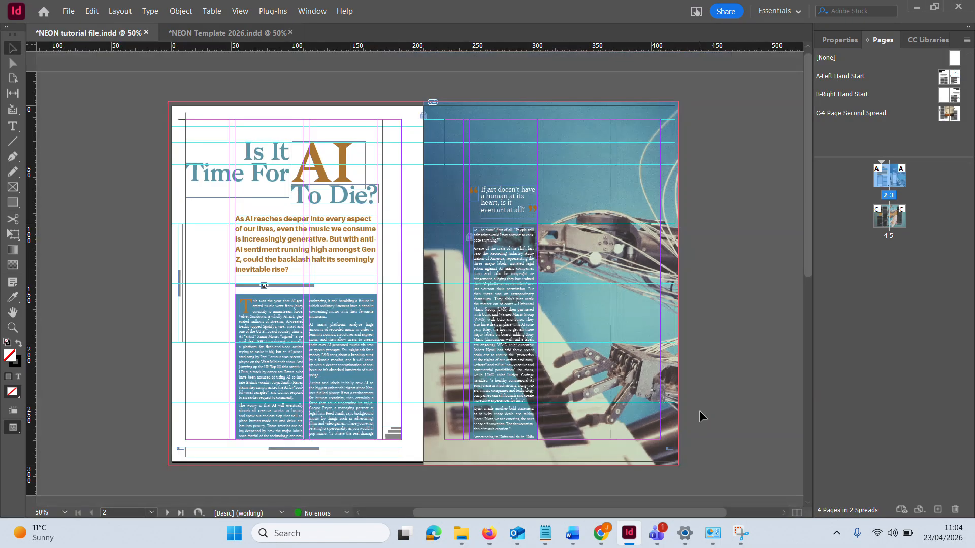
Switch back to Chrome and download the Unsplash photo of robot hands playing a piano keyboard
{"action": "left_click", "coordinate": [598, 537]}
{"action": "scroll", "coordinate": [256, 248], "scroll_direction": "down", "scroll_amount": 2}
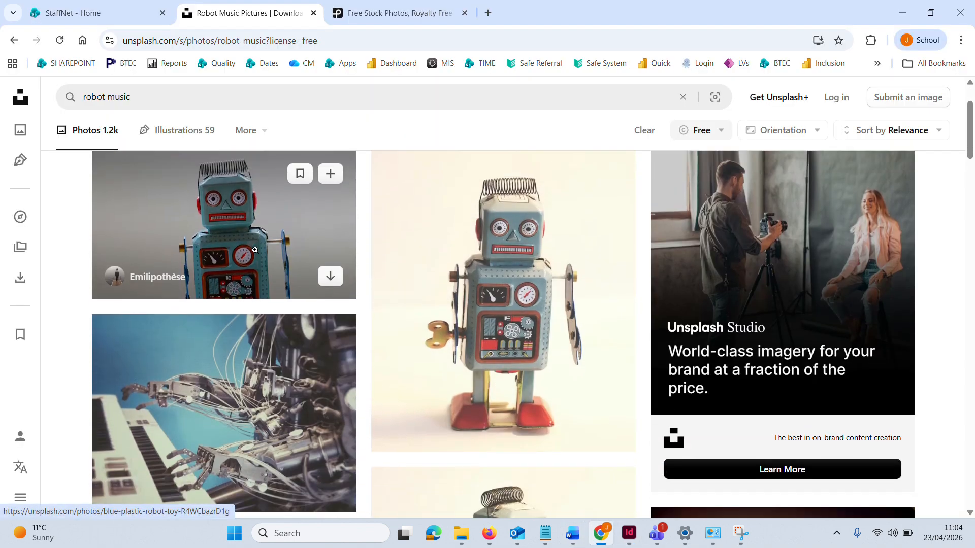
{"action": "scroll", "coordinate": [255, 250], "scroll_direction": "up", "scroll_amount": 2}
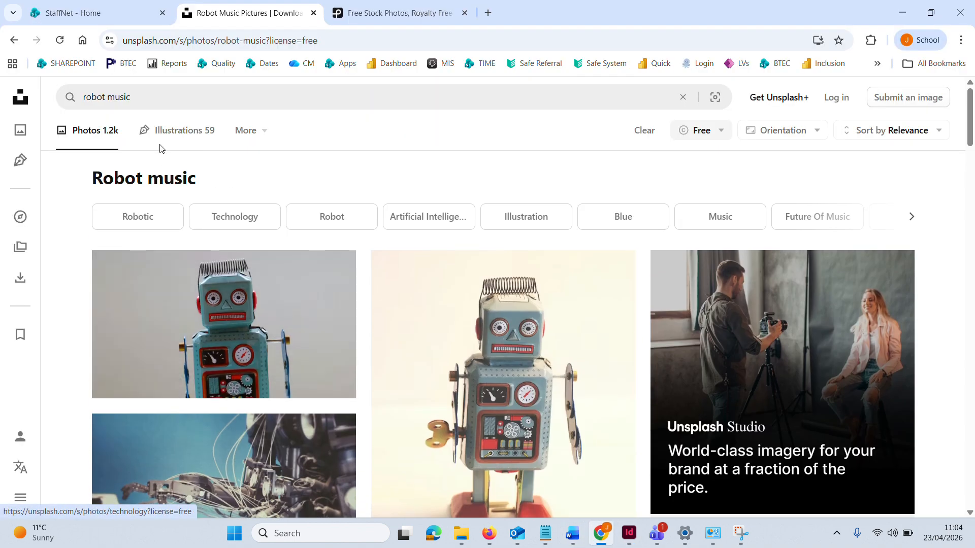
{"action": "left_click", "coordinate": [132, 96]}
{"action": "scroll", "coordinate": [257, 375], "scroll_direction": "down", "scroll_amount": 2}
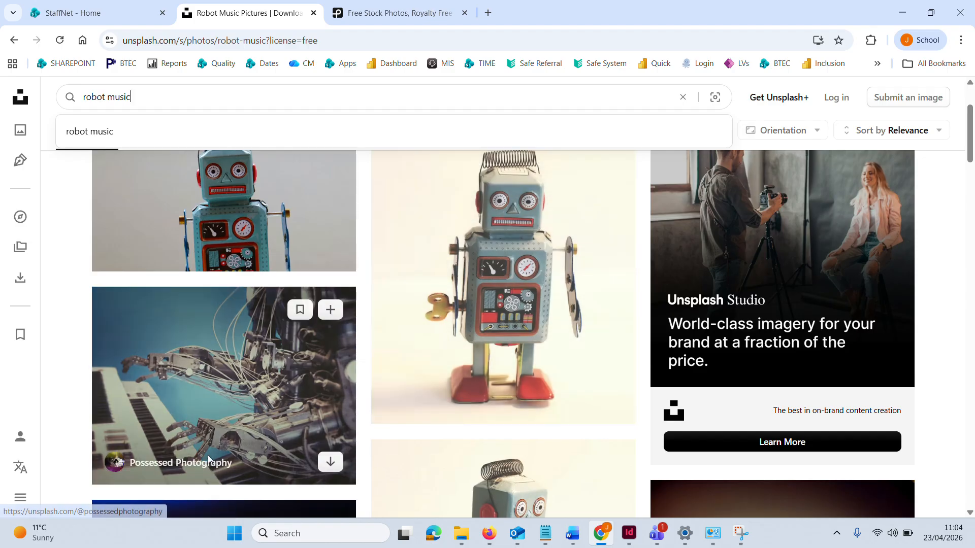
{"action": "left_click", "coordinate": [330, 463]}
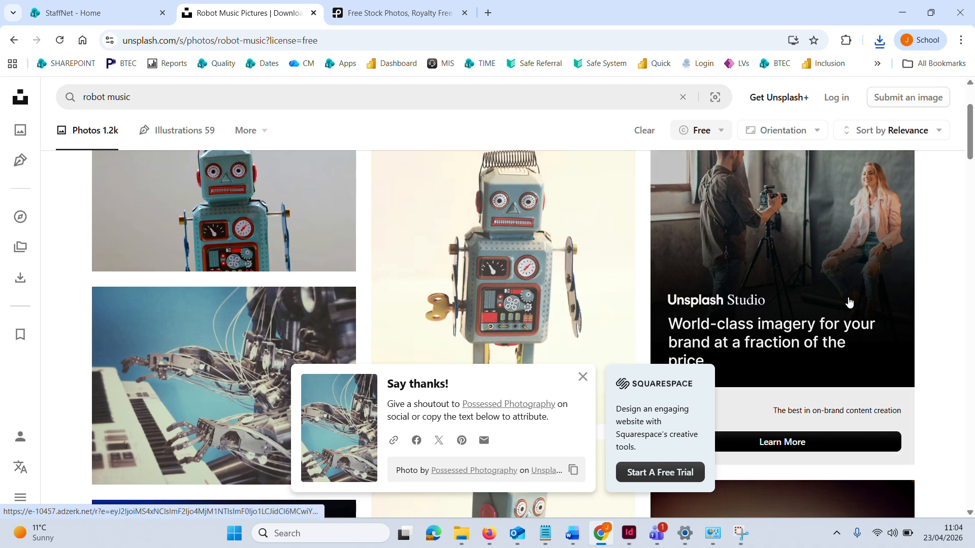
Open the download history and show the downloaded possessed-photography JPG in its Downloads folder
{"action": "left_click", "coordinate": [883, 40]}
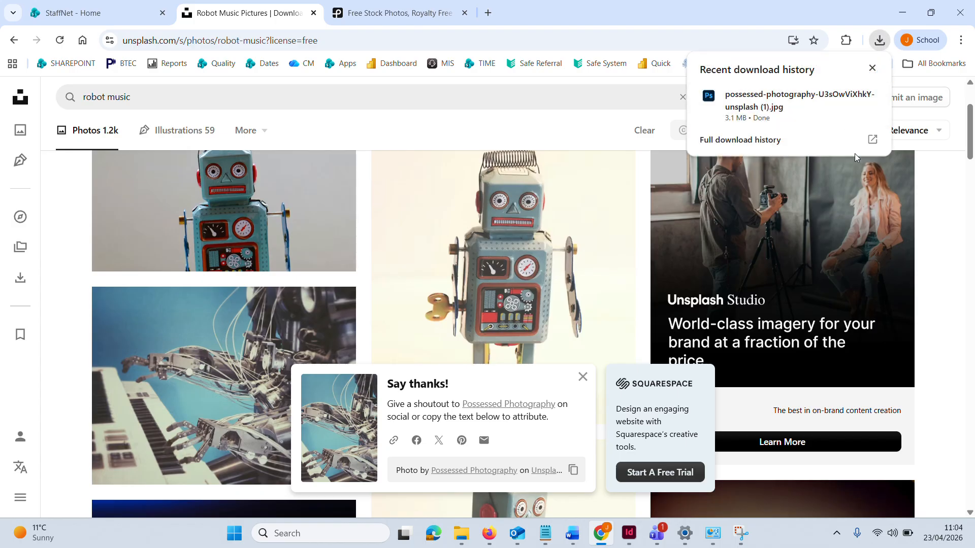
{"action": "left_click", "coordinate": [878, 146]}
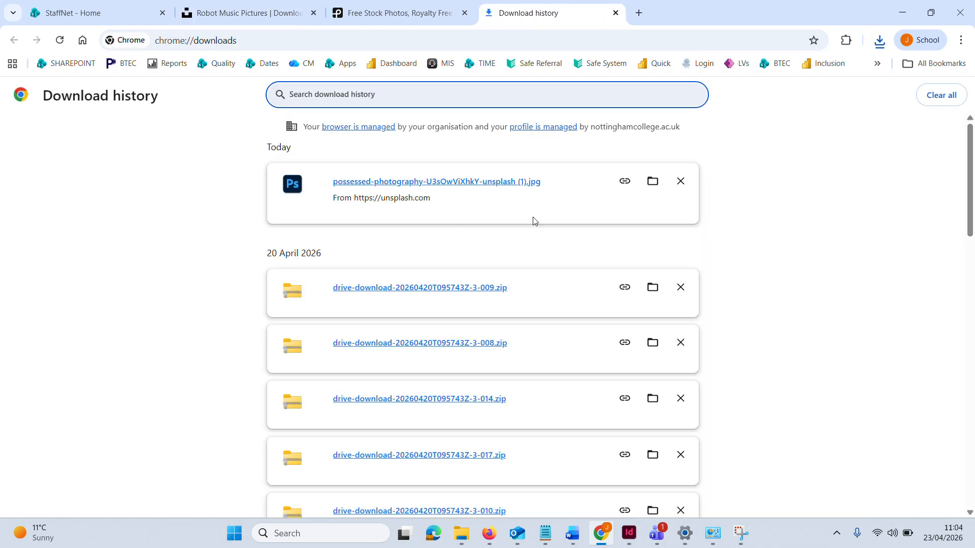
{"action": "left_click", "coordinate": [652, 181]}
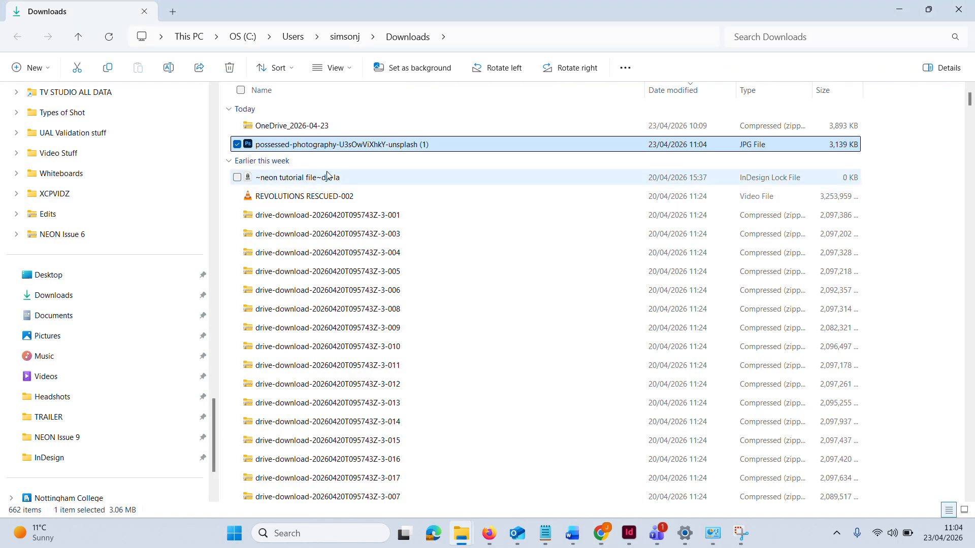
Rename the downloaded possessed-photography JPG as Robot Music
{"action": "right_click", "coordinate": [349, 148]}
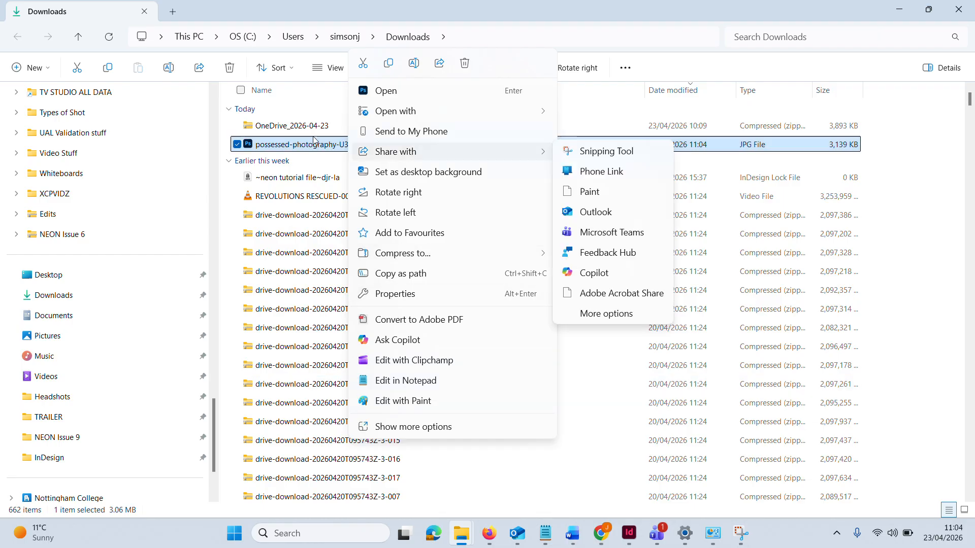
{"action": "left_click", "coordinate": [425, 428]}
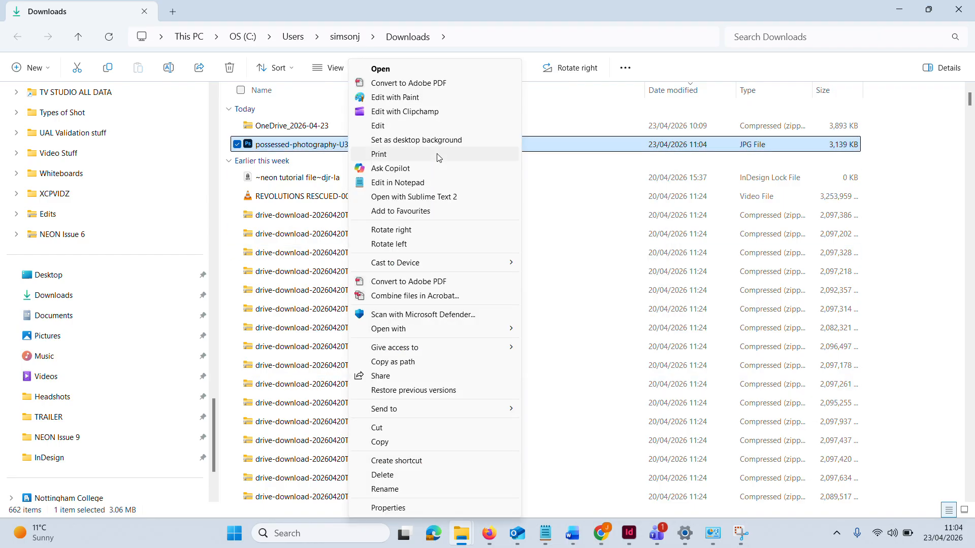
{"action": "left_click", "coordinate": [385, 489]}
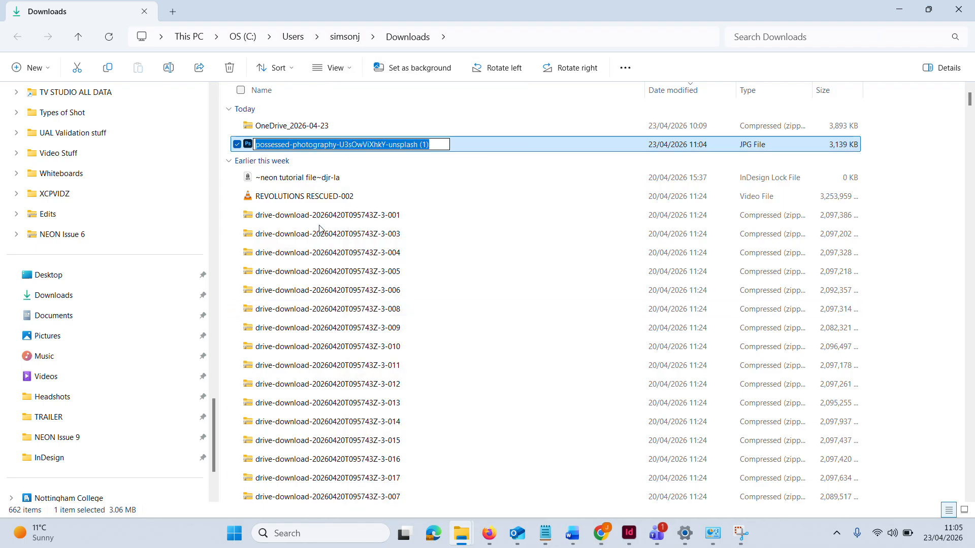
{"action": "type", "text": "Robot "}
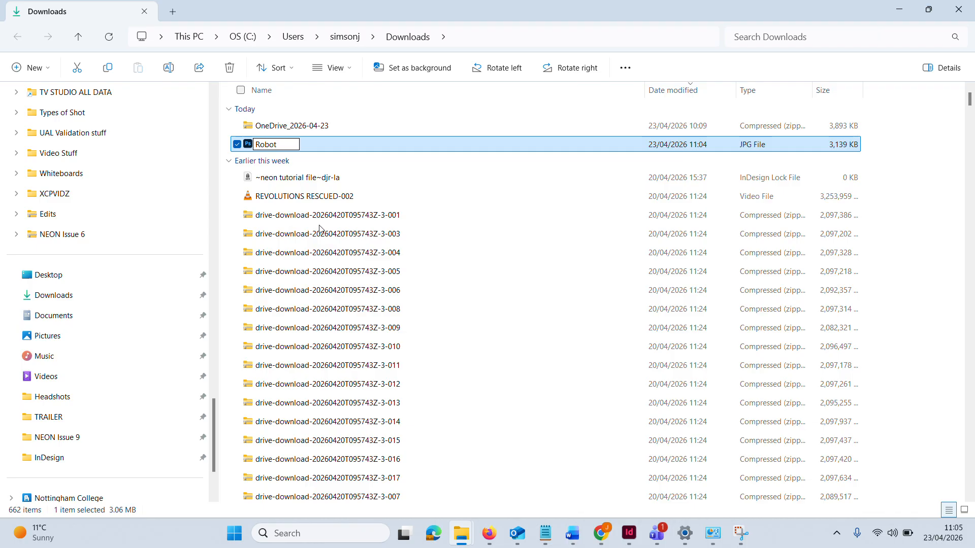
{"action": "type", "text": "Music"}
{"action": "key", "text": "Return"}
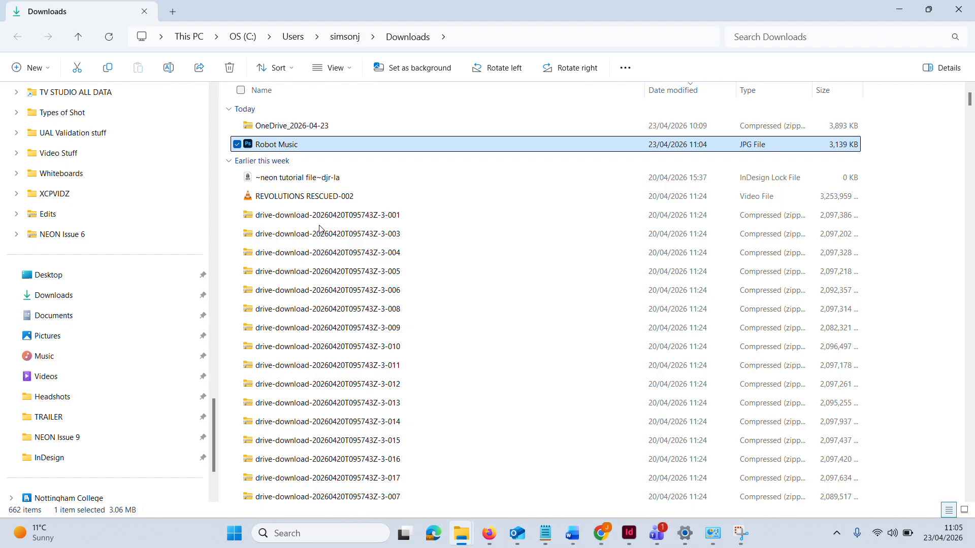
Copy the Robot Music JPG from Downloads into the NEON Issue 9 folder
{"action": "left_click", "coordinate": [282, 145]}
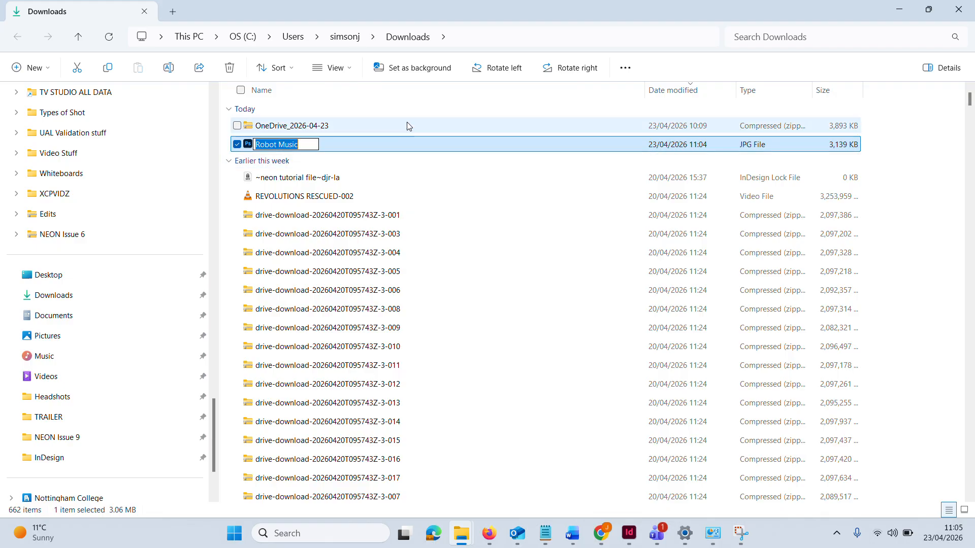
{"action": "left_click", "coordinate": [899, 138]}
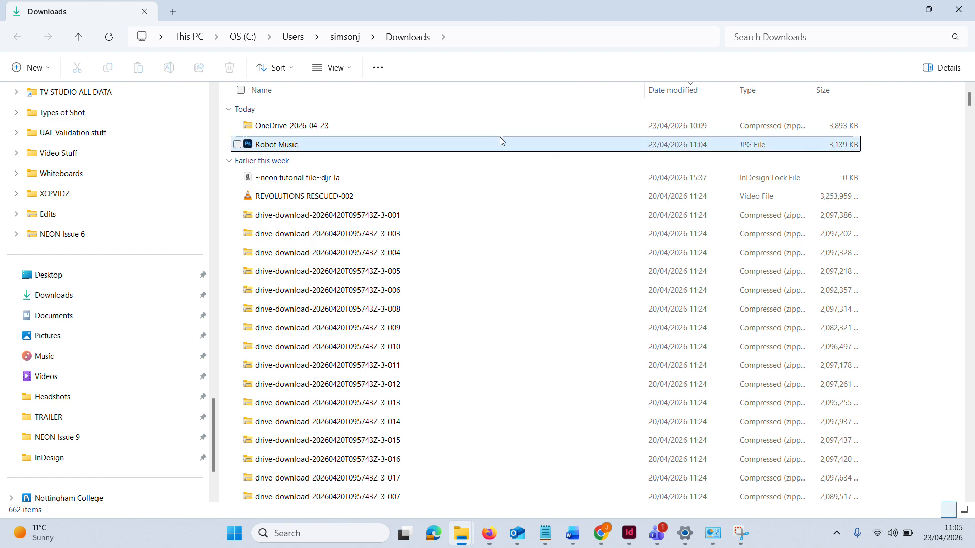
{"action": "left_click", "coordinate": [403, 146]}
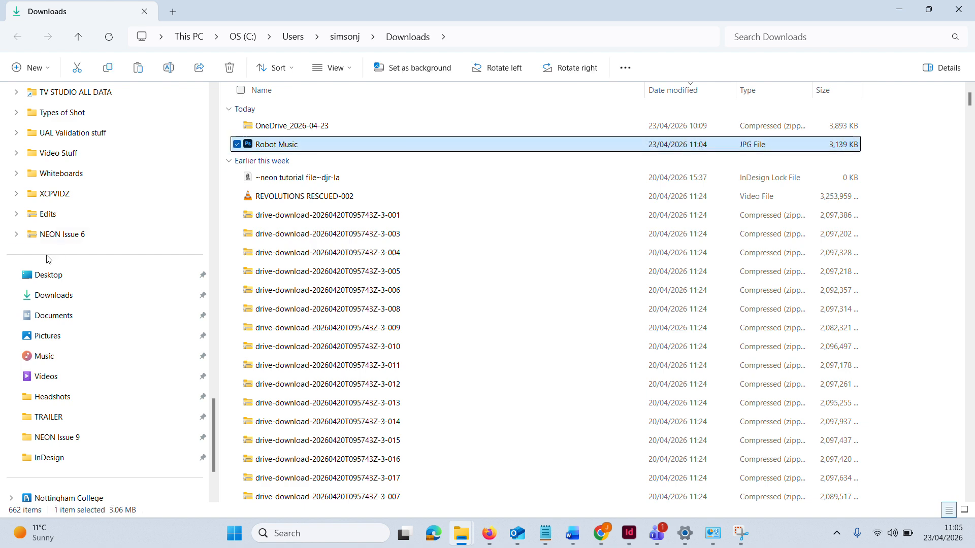
{"action": "scroll", "coordinate": [46, 228], "scroll_direction": "up", "scroll_amount": 7}
{"action": "left_click", "coordinate": [62, 133]}
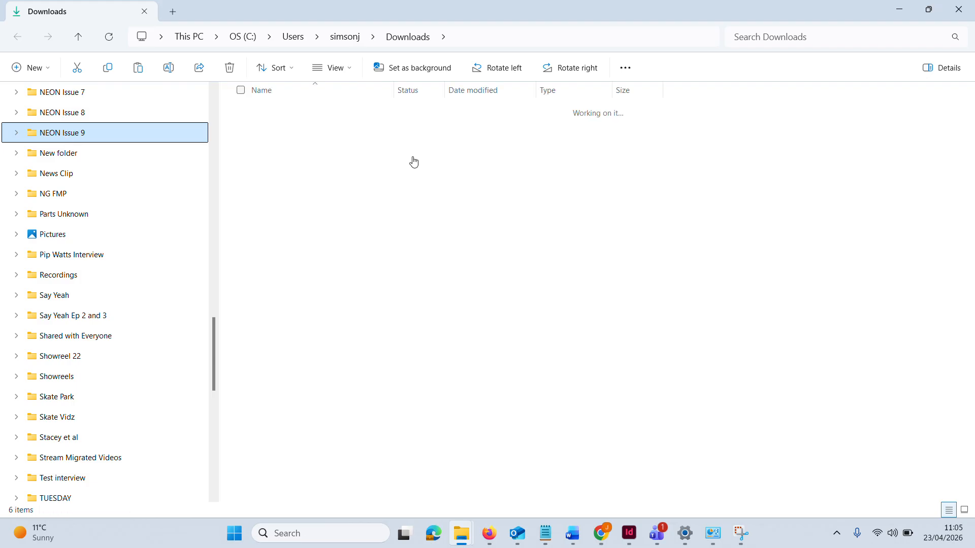
{"action": "key", "text": "ctrl+v"}
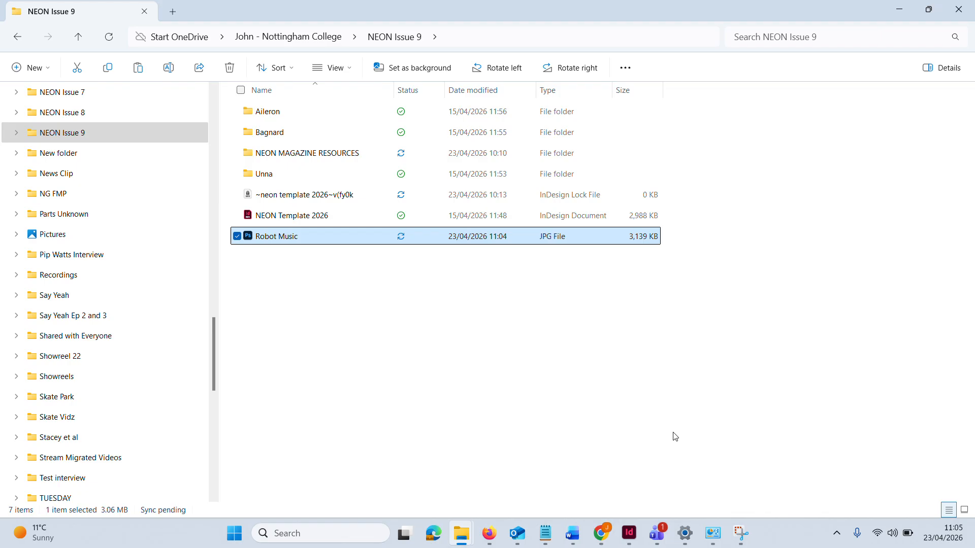
Switch to InDesign, bring up NEON Template 2026.indd and select the empty picture frame at the top of page 3
{"action": "left_click", "coordinate": [629, 533]}
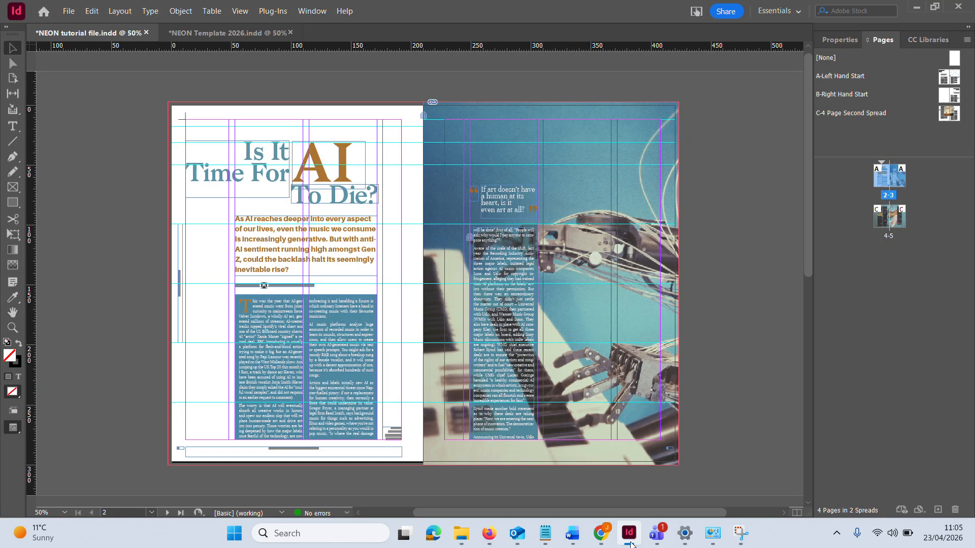
{"action": "left_click", "coordinate": [228, 33]}
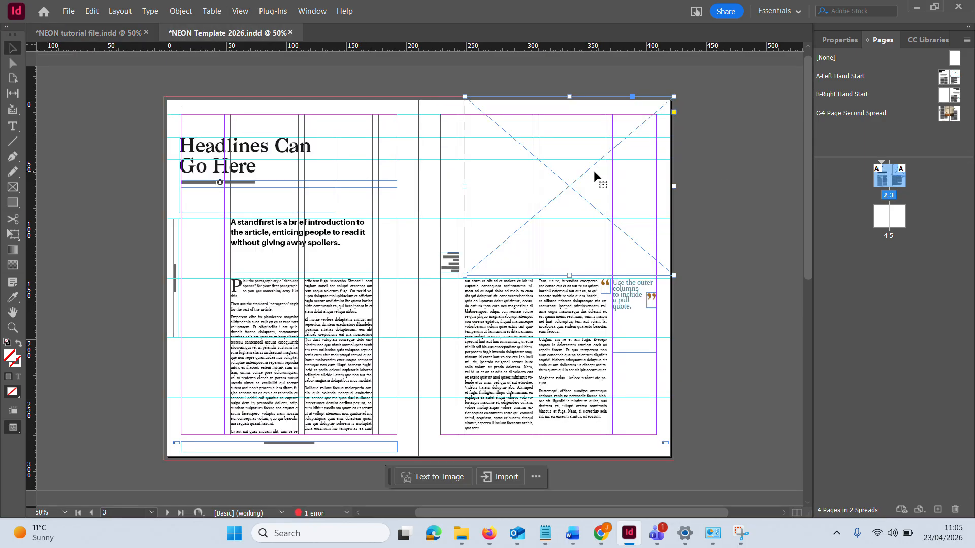
{"action": "left_click", "coordinate": [777, 216]}
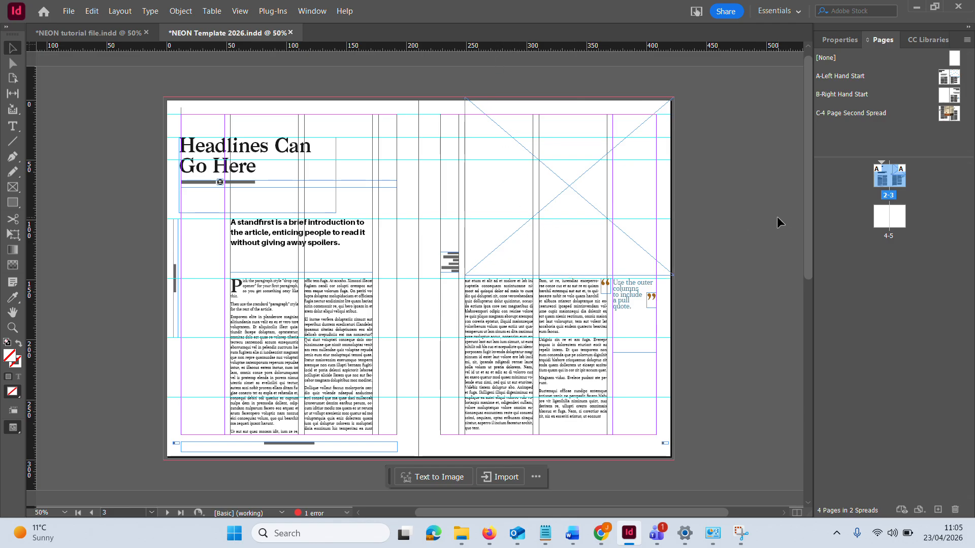
{"action": "left_click", "coordinate": [599, 213]}
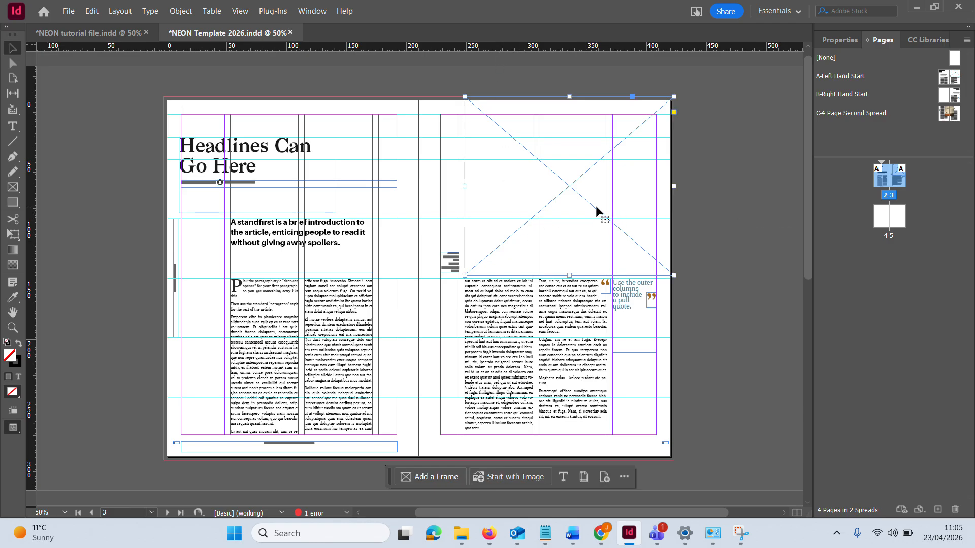
Place the Robot Music image from the NEON Issue 9 folder into the selected picture frame
{"action": "left_click", "coordinate": [68, 12]}
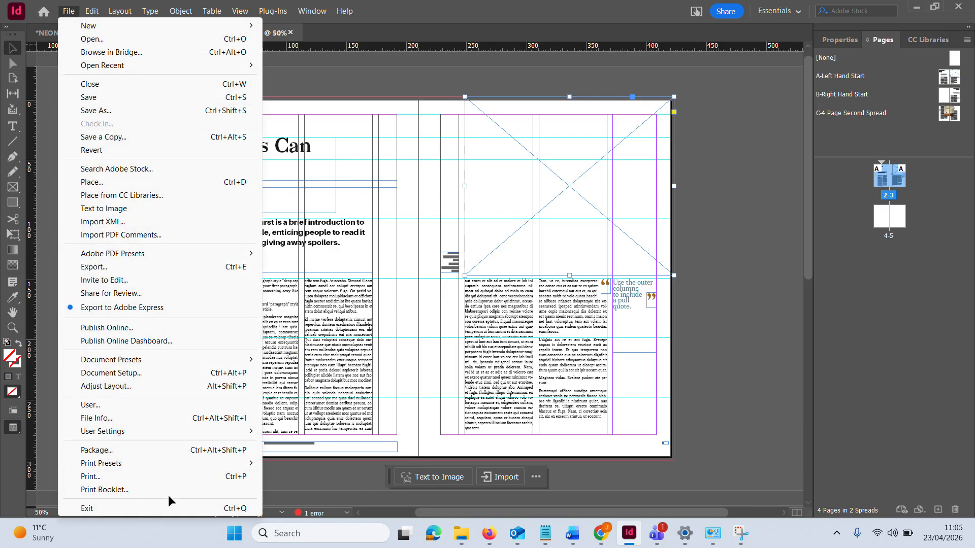
{"action": "left_click", "coordinate": [160, 186]}
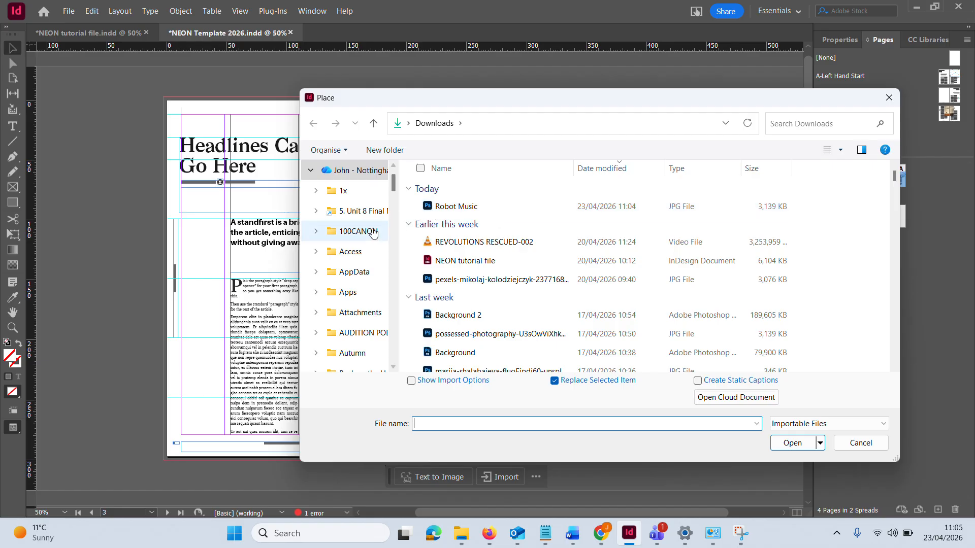
{"action": "scroll", "coordinate": [366, 249], "scroll_direction": "down", "scroll_amount": 10}
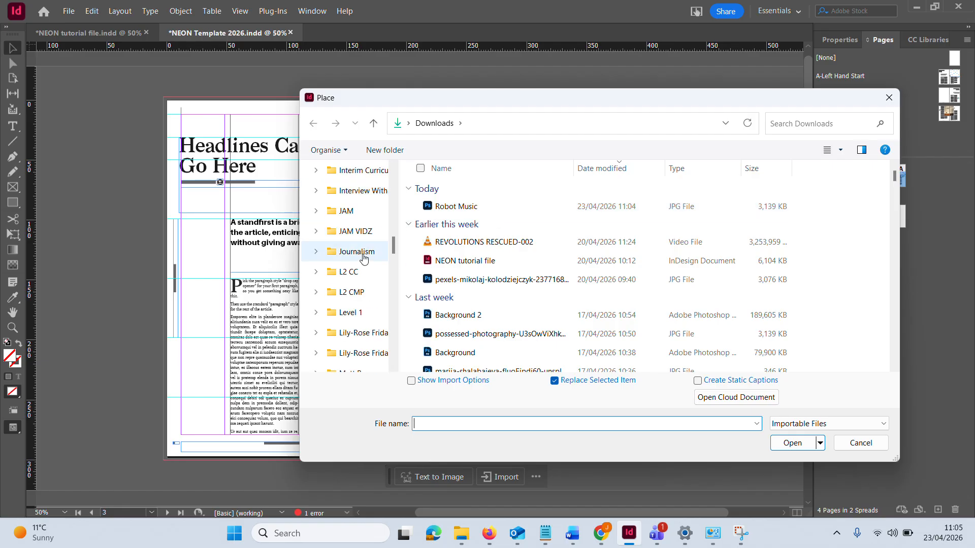
{"action": "scroll", "coordinate": [364, 258], "scroll_direction": "down", "scroll_amount": 7}
{"action": "scroll", "coordinate": [364, 259], "scroll_direction": "up", "scroll_amount": 7}
{"action": "scroll", "coordinate": [362, 261], "scroll_direction": "down", "scroll_amount": 2}
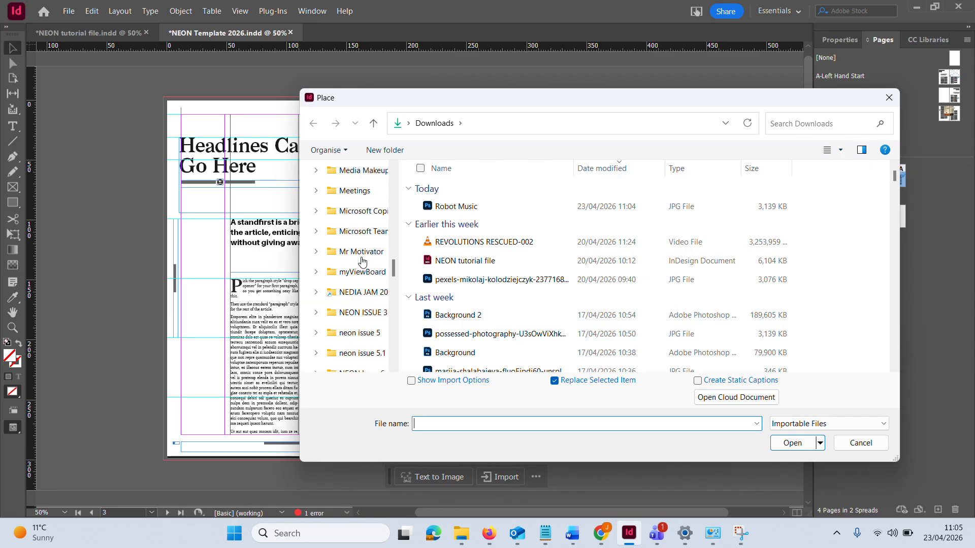
{"action": "scroll", "coordinate": [362, 261], "scroll_direction": "down", "scroll_amount": 6}
{"action": "left_click", "coordinate": [361, 322]}
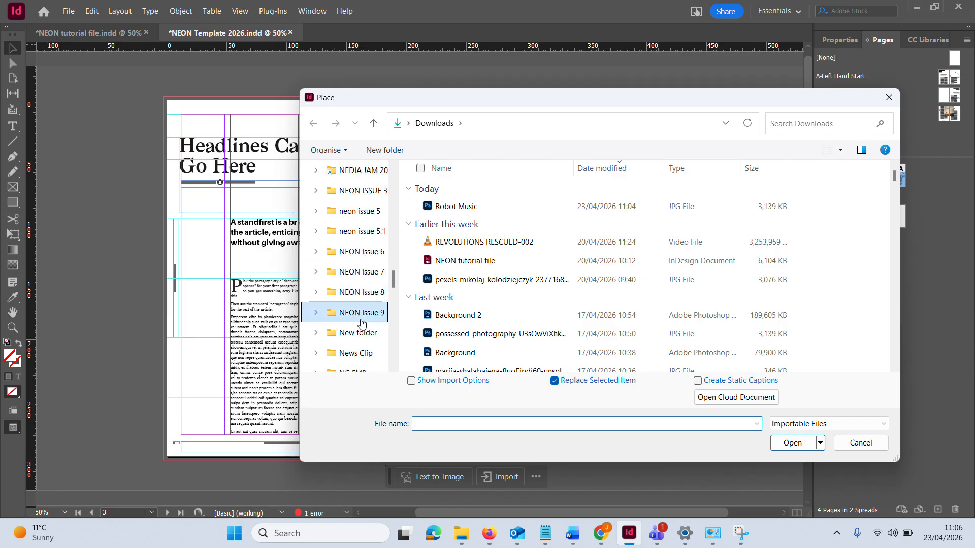
{"action": "double_click", "coordinate": [466, 293]}
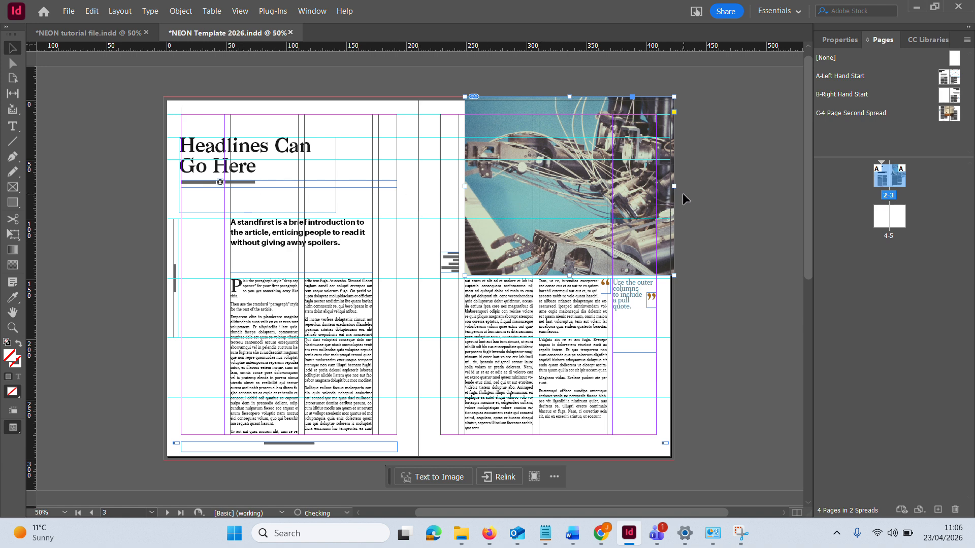
Apply Fit Content Proportionally to the robot photo in the page 3 picture frame
{"action": "right_click", "coordinate": [573, 177]}
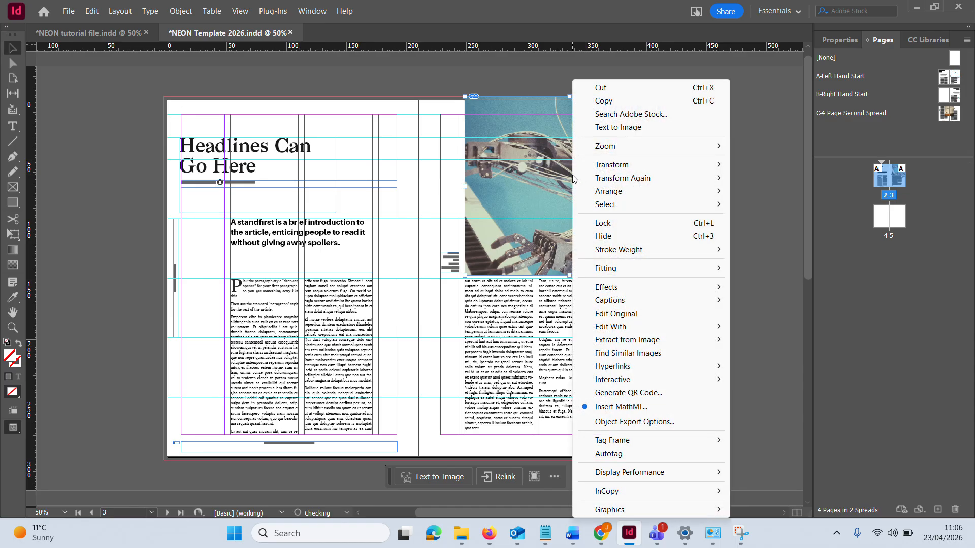
{"action": "mouse_move", "coordinate": [647, 275]}
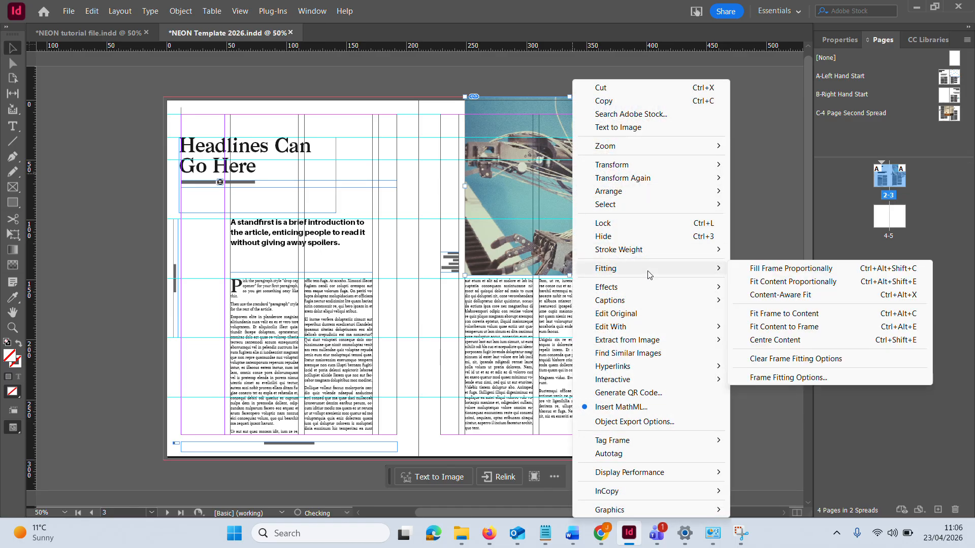
{"action": "left_click", "coordinate": [831, 284]}
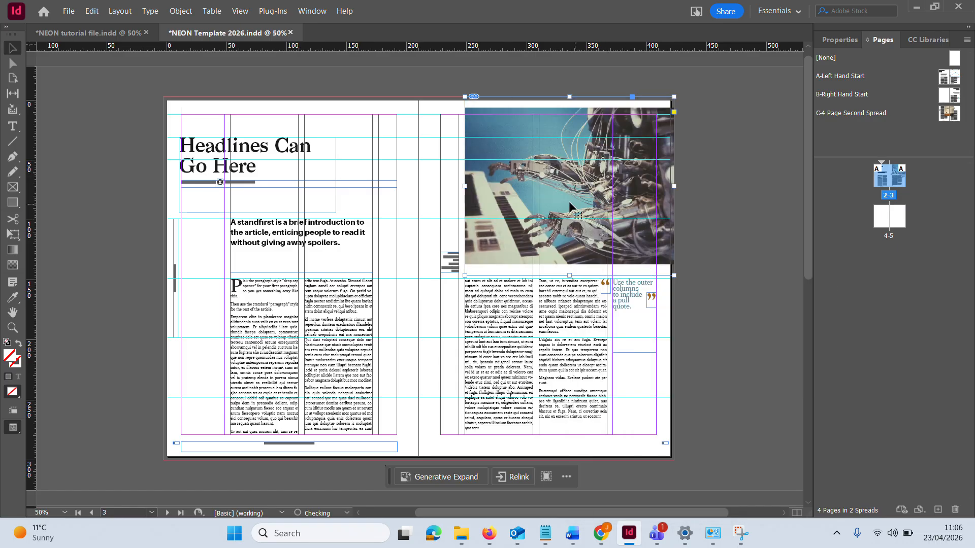
Apply Fill Frame Proportionally to the robot photo so it covers its frame above the text columns
{"action": "right_click", "coordinate": [532, 196]}
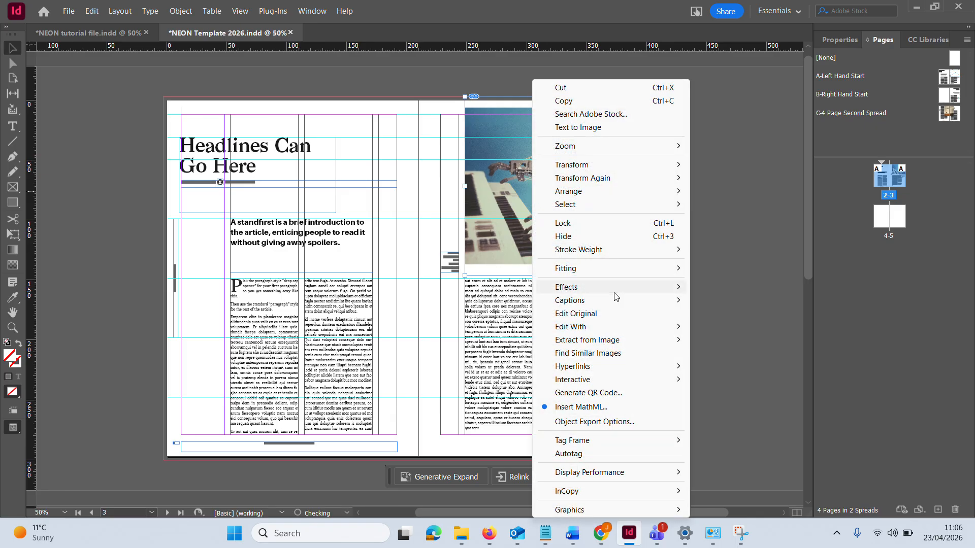
{"action": "left_click", "coordinate": [761, 268]}
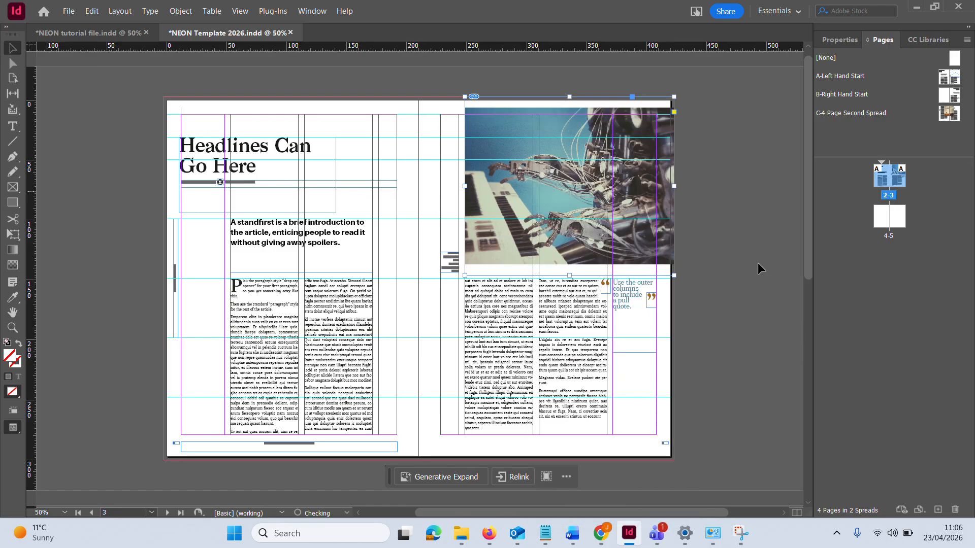
{"action": "right_click", "coordinate": [551, 269]}
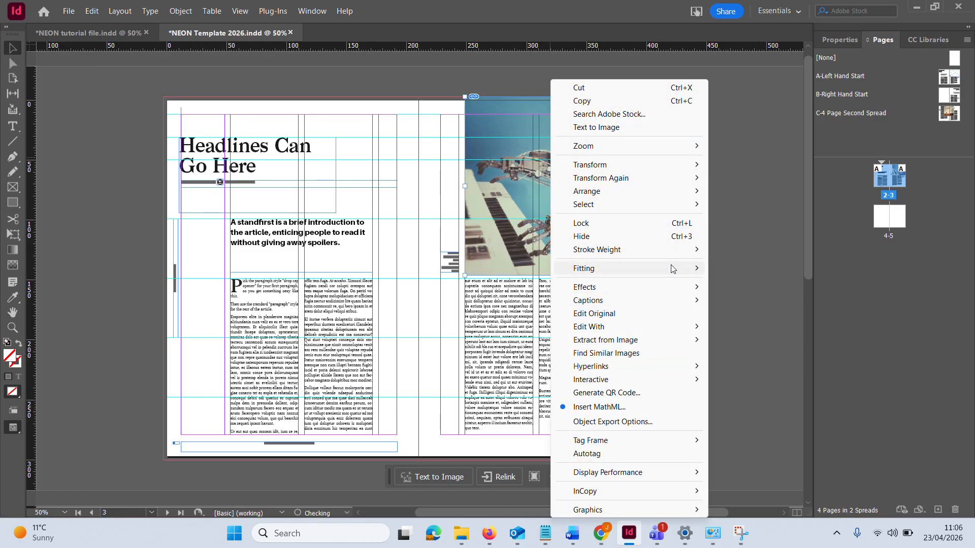
{"action": "mouse_move", "coordinate": [673, 268]}
{"action": "left_click", "coordinate": [759, 268]}
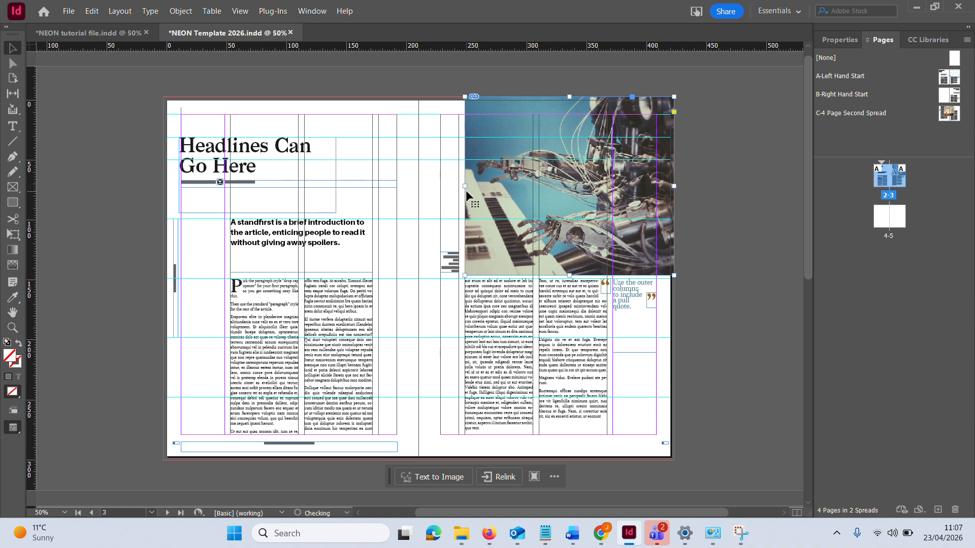
Enlarge the picture frame from its lower inner corner to cover all of page 3, from the spine to the bottom bleed edge
{"action": "left_click_drag", "start_coordinate": [464, 274], "coordinate": [420, 460]}
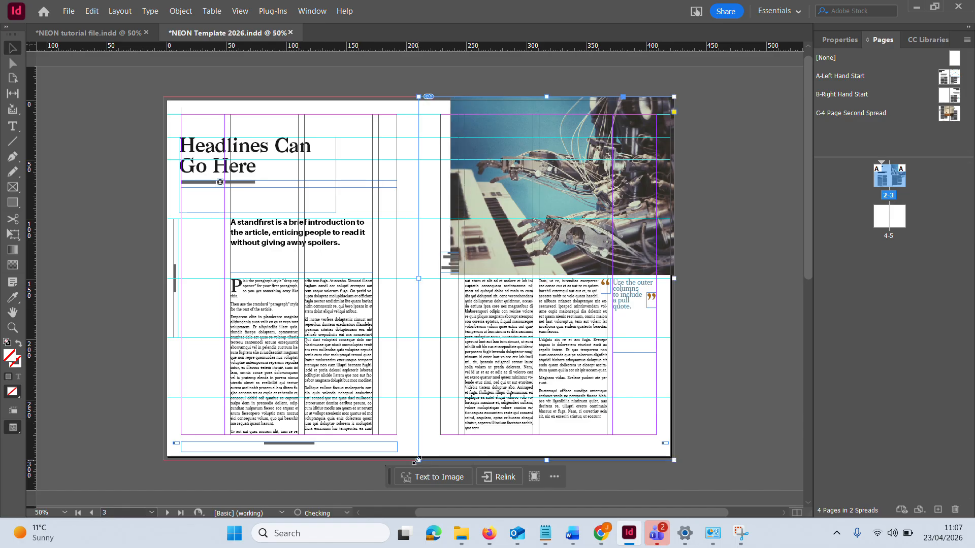
{"action": "right_click", "coordinate": [489, 168]}
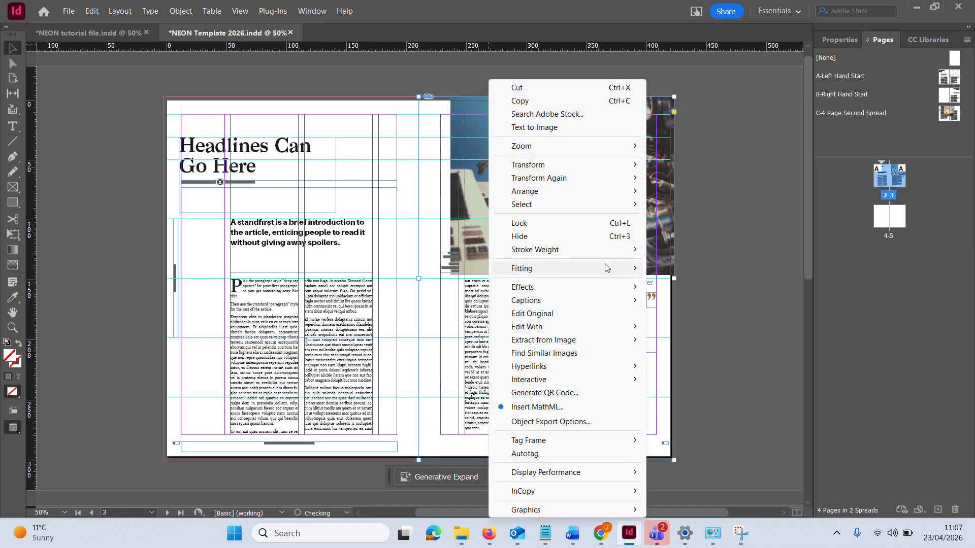
{"action": "left_click", "coordinate": [426, 294]}
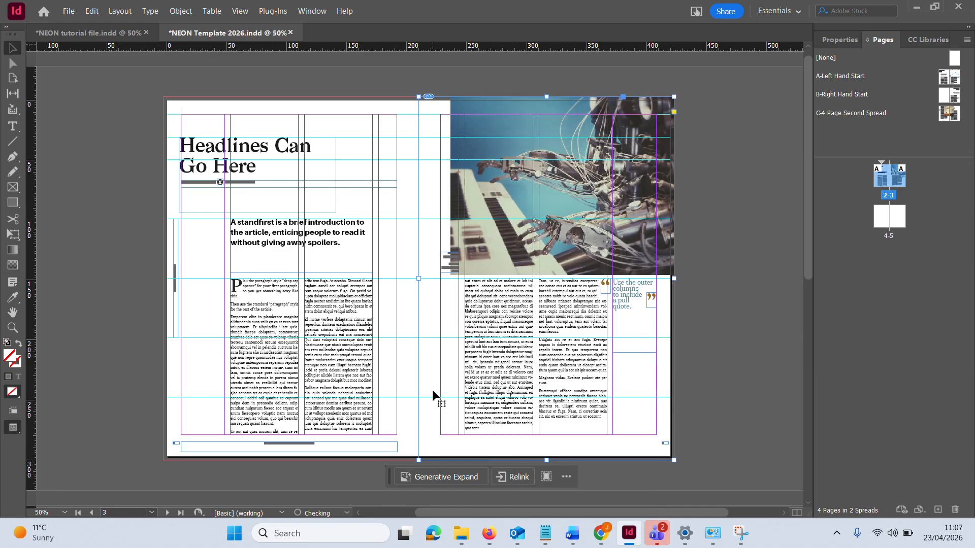
{"action": "mouse_move", "coordinate": [418, 460]}
{"action": "left_mouse_down"}
{"action": "mouse_move", "coordinate": [441, 343]}
{"action": "mouse_move", "coordinate": [429, 282]}
{"action": "mouse_move", "coordinate": [421, 468]}
{"action": "mouse_move", "coordinate": [418, 460]}
{"action": "left_mouse_up"}
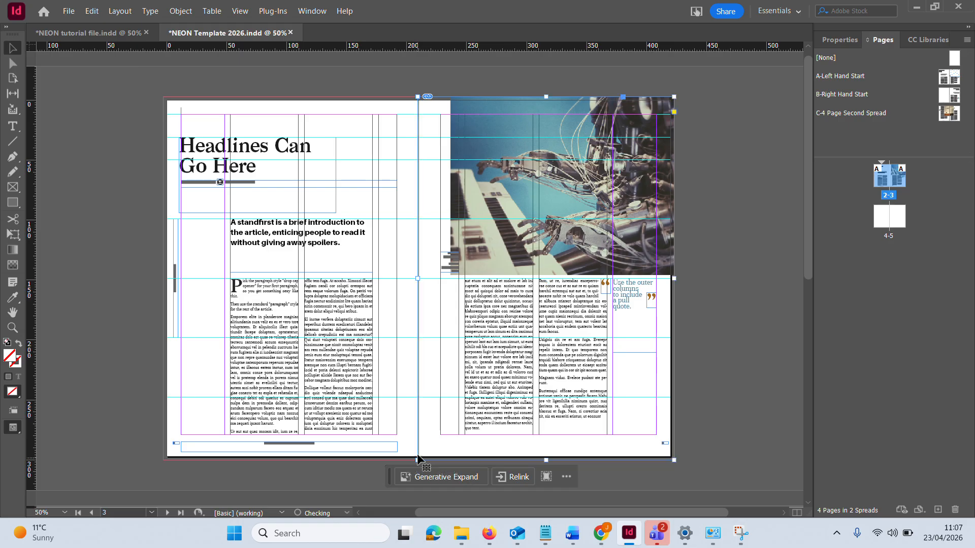
Refit the robot photo to the full-page frame with Fill Frame Proportionally
{"action": "right_click", "coordinate": [496, 141]}
{"action": "mouse_move", "coordinate": [584, 268]}
{"action": "left_click", "coordinate": [769, 267]}
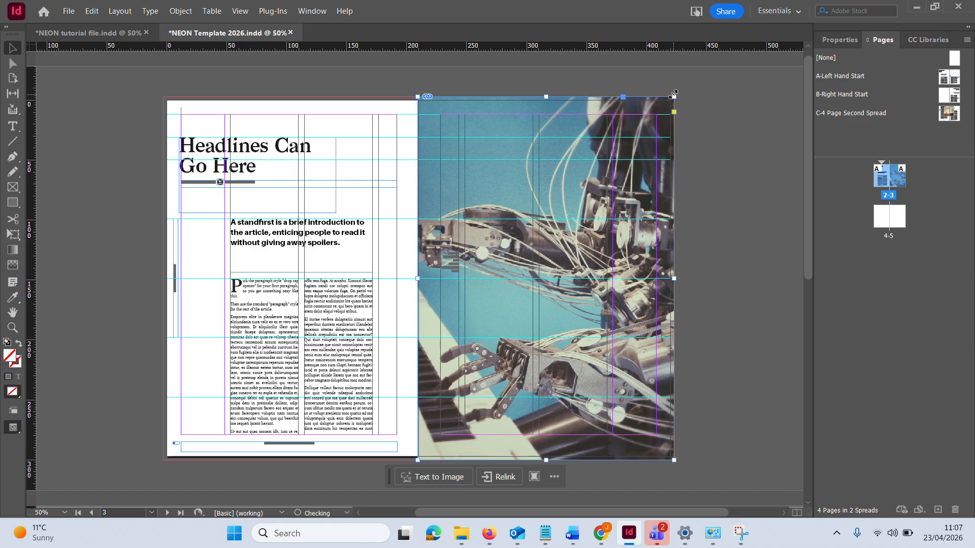
Snap the picture frame's upper outer corner to the bleed edge and shift the robot photo right inside it to reveal both hands
{"action": "mouse_move", "coordinate": [673, 94]}
{"action": "left_mouse_down"}
{"action": "mouse_move", "coordinate": [585, 227]}
{"action": "mouse_move", "coordinate": [577, 279]}
{"action": "mouse_move", "coordinate": [636, 135]}
{"action": "mouse_move", "coordinate": [675, 95]}
{"action": "mouse_move", "coordinate": [540, 238]}
{"action": "mouse_move", "coordinate": [536, 158]}
{"action": "mouse_move", "coordinate": [574, 135]}
{"action": "mouse_move", "coordinate": [607, 145]}
{"action": "mouse_move", "coordinate": [609, 161]}
{"action": "mouse_move", "coordinate": [583, 116]}
{"action": "mouse_move", "coordinate": [662, 120]}
{"action": "mouse_move", "coordinate": [674, 97]}
{"action": "left_mouse_up"}
{"action": "key", "text": "ctrl+shift+a"}
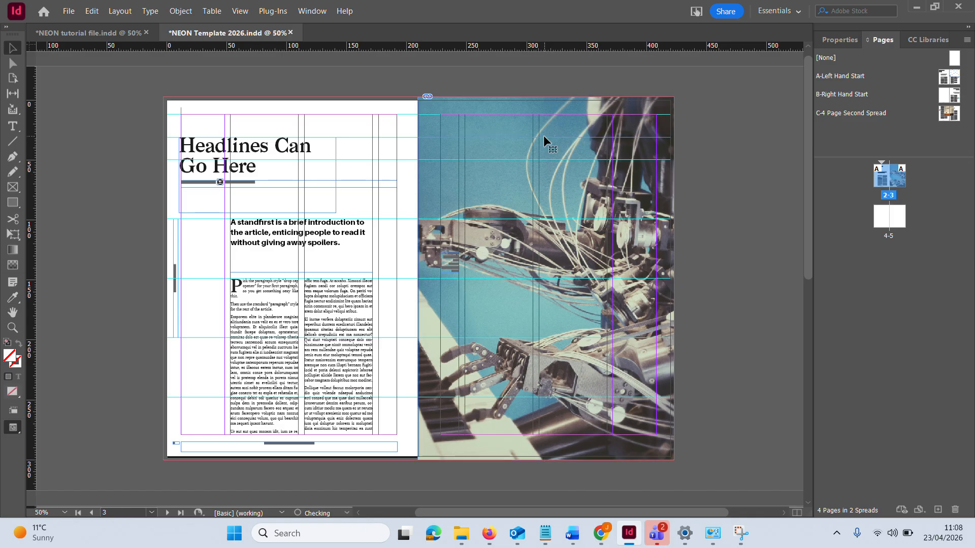
{"action": "double_click", "coordinate": [504, 123]}
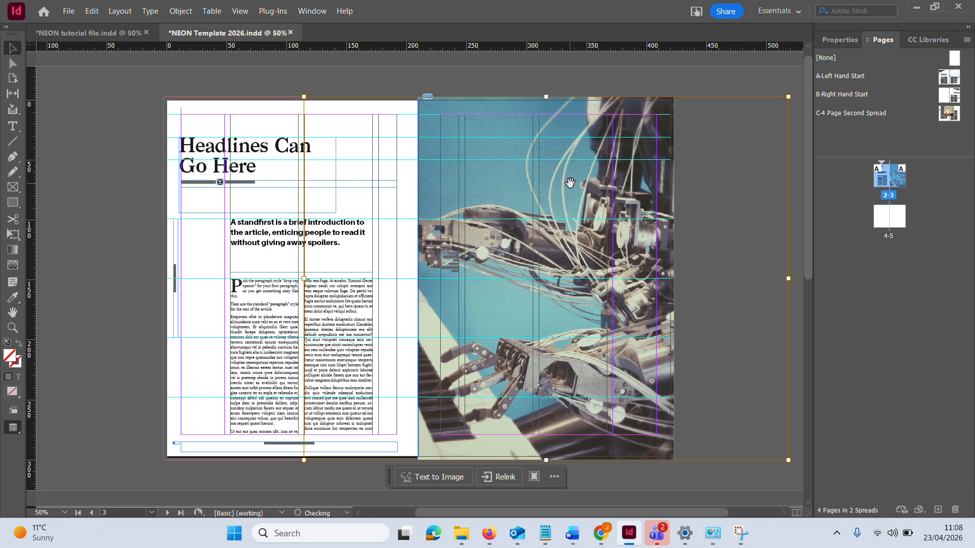
{"action": "left_click_drag", "start_coordinate": [570, 182], "coordinate": [623, 182]}
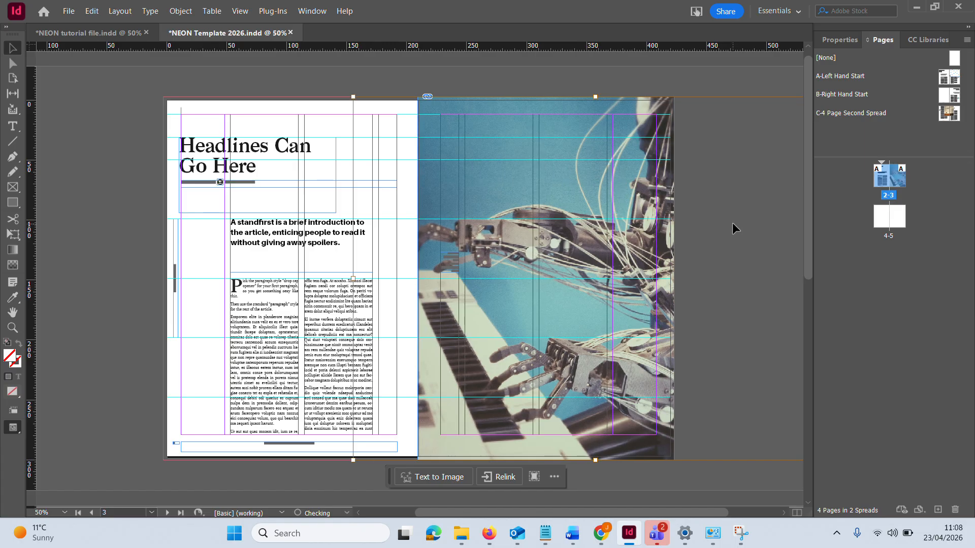
{"action": "left_click_drag", "start_coordinate": [592, 176], "coordinate": [607, 181]}
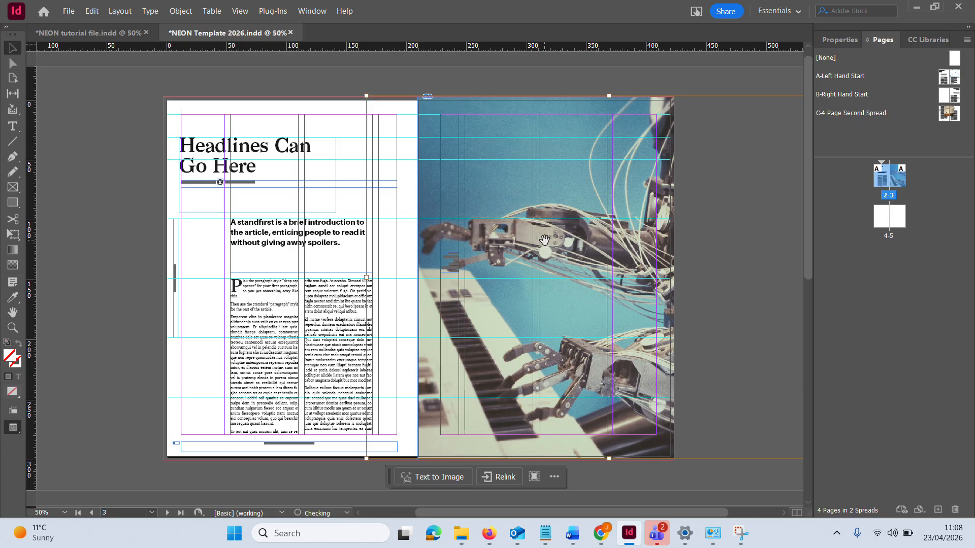
{"action": "left_click", "coordinate": [289, 77]}
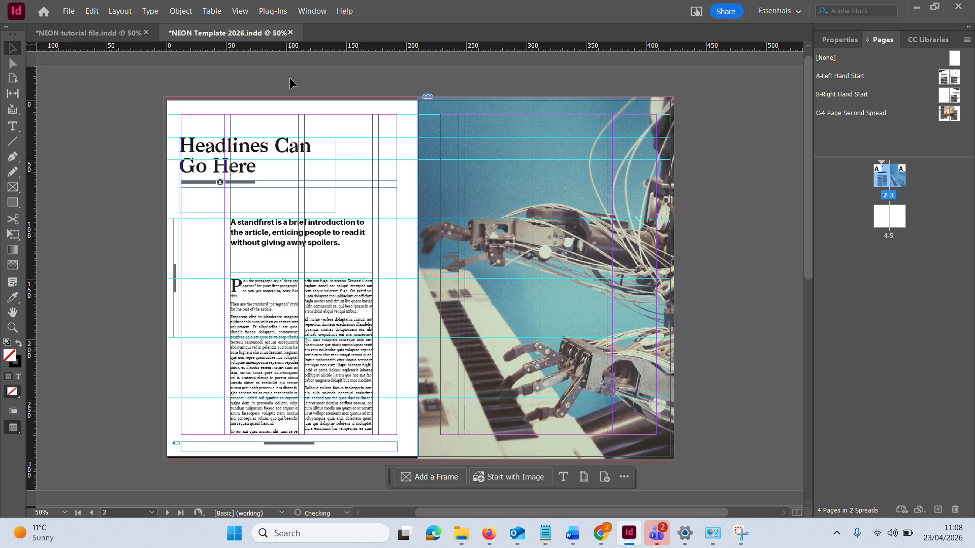
Nudge the robot photo slightly left and down inside its frame so it fills to the top and bottom bleed edges
{"action": "left_click", "coordinate": [570, 142]}
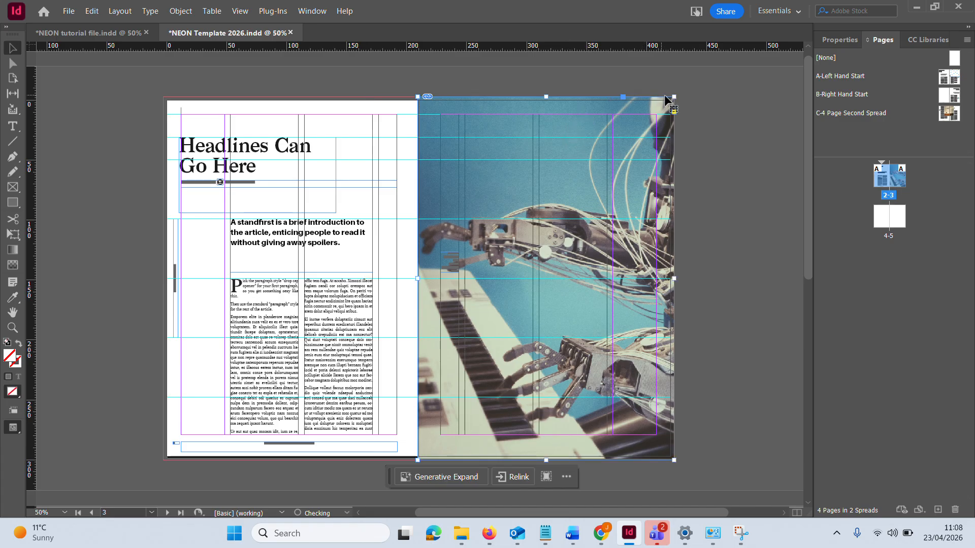
{"action": "mouse_move", "coordinate": [674, 97]}
{"action": "left_mouse_down"}
{"action": "mouse_move", "coordinate": [536, 194]}
{"action": "mouse_move", "coordinate": [674, 96]}
{"action": "left_mouse_up"}
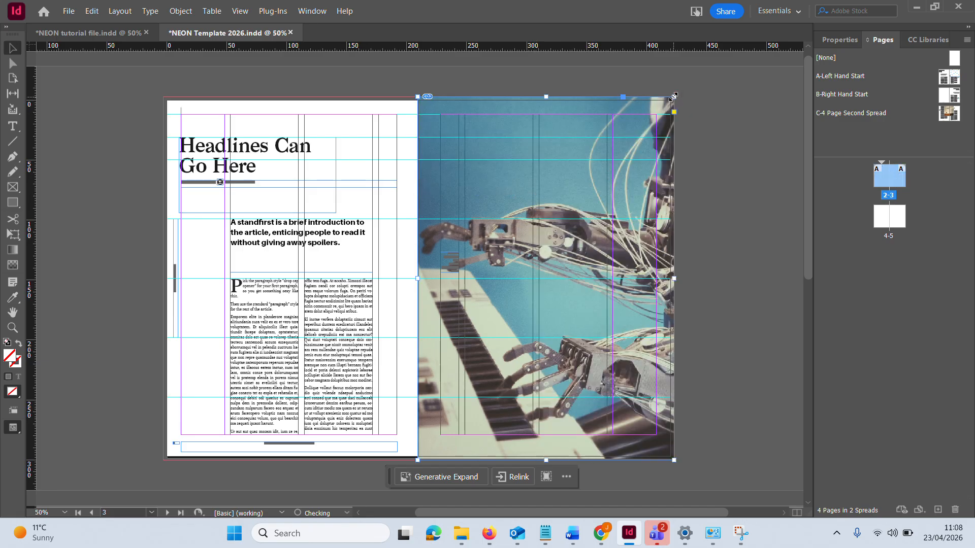
{"action": "left_click", "coordinate": [553, 126]}
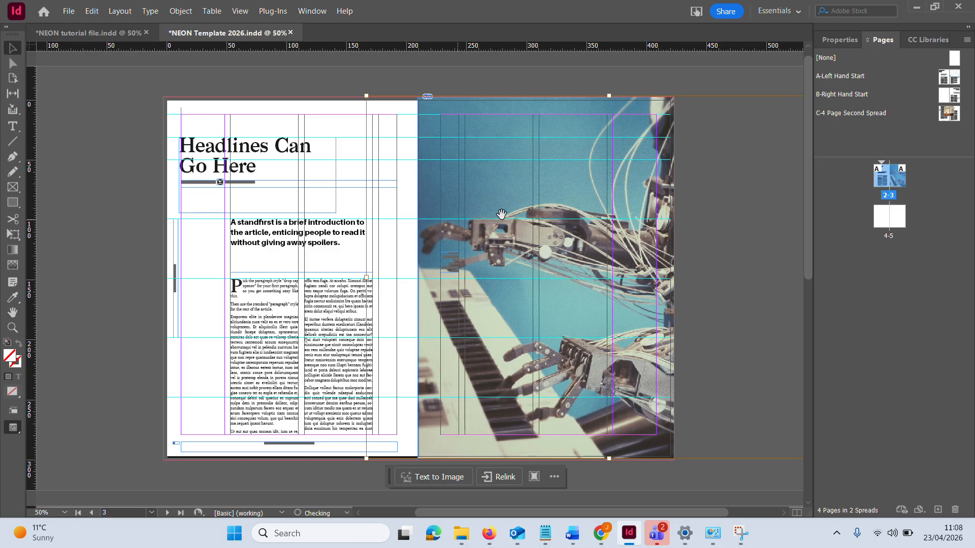
{"action": "mouse_move", "coordinate": [605, 272]}
{"action": "left_mouse_down"}
{"action": "mouse_move", "coordinate": [538, 277]}
{"action": "mouse_move", "coordinate": [616, 264]}
{"action": "left_mouse_up"}
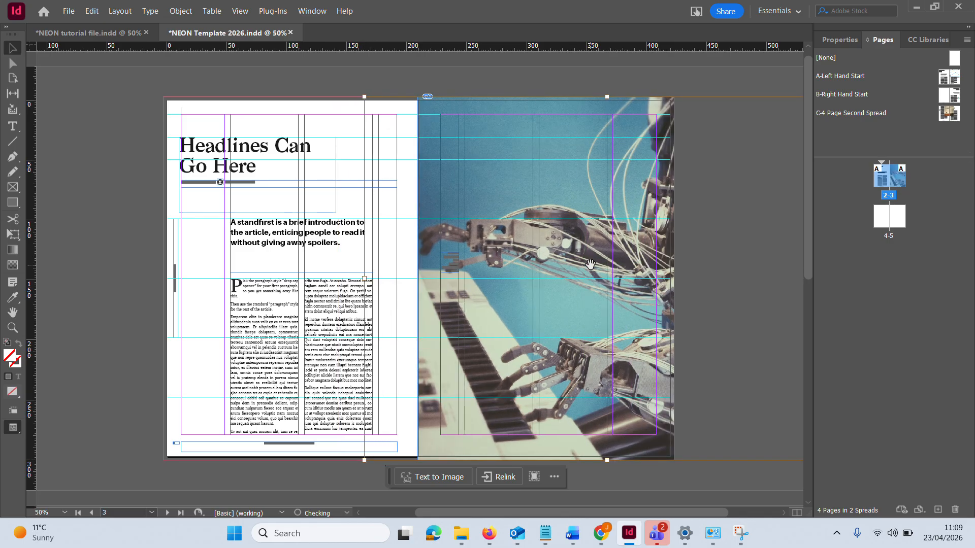
{"action": "left_click_drag", "start_coordinate": [587, 265], "coordinate": [584, 265]}
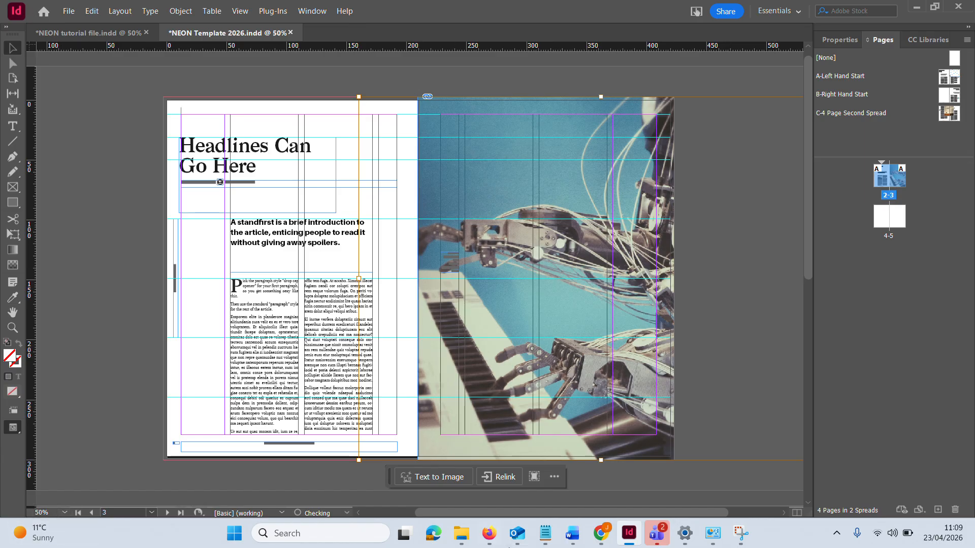
Examine the photo frame's upper outer corner at the bleed and its inner edge along the spine at 125% zoom
{"action": "mouse_move", "coordinate": [510, 546]}
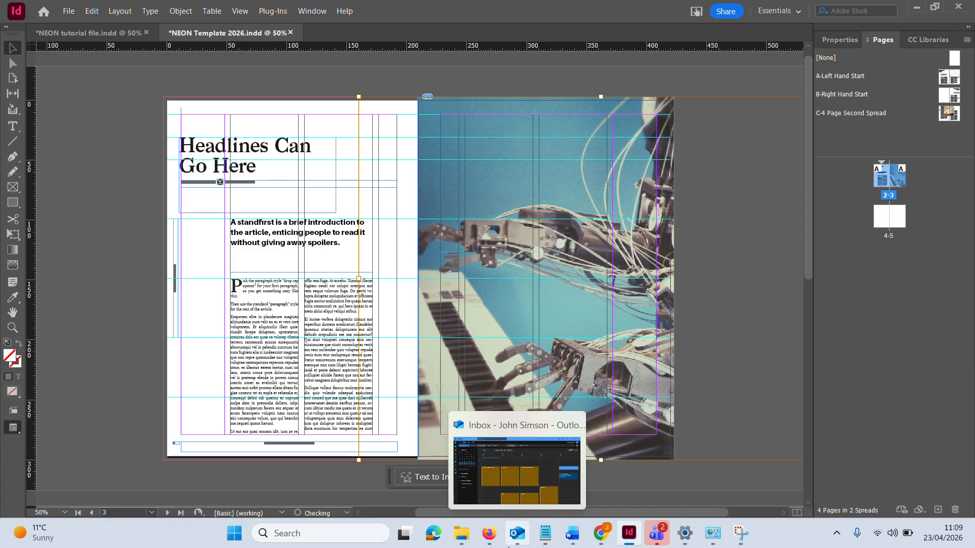
{"action": "key", "text": "ctrl+equal"}
{"action": "key", "text": "ctrl+equal"}
{"action": "key", "text": "ctrl+equal"}
{"action": "scroll", "coordinate": [612, 387], "scroll_direction": "up", "scroll_amount": 5}
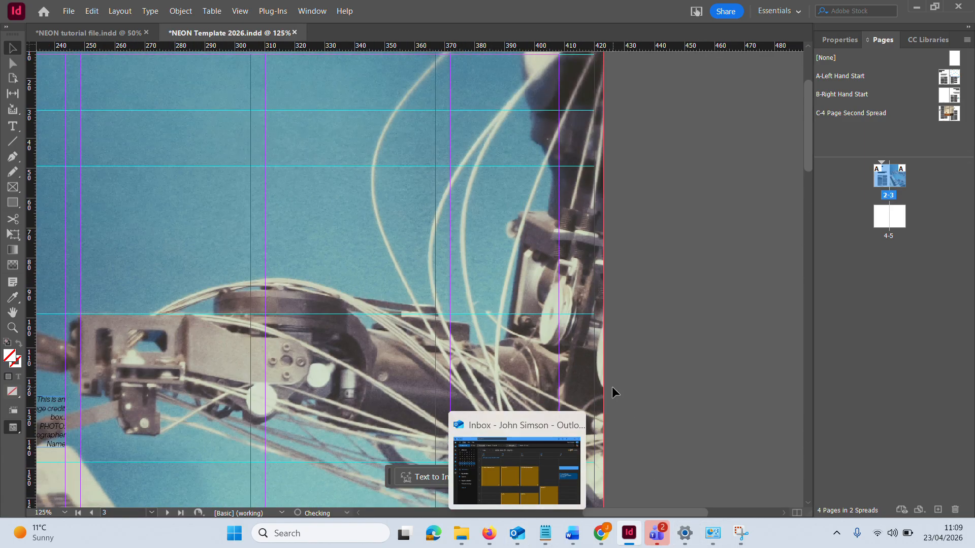
{"action": "scroll", "coordinate": [612, 386], "scroll_direction": "up", "scroll_amount": 4}
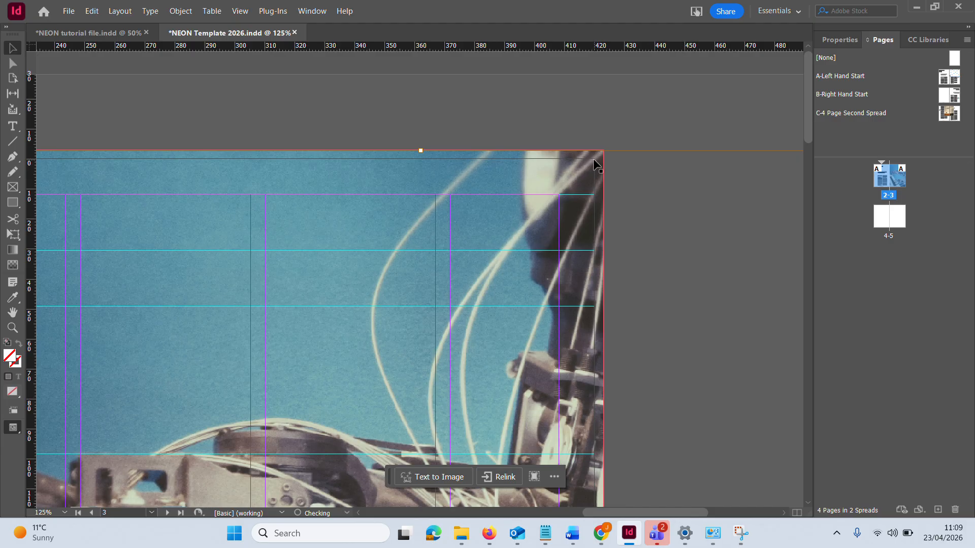
{"action": "left_click_drag", "start_coordinate": [213, 138], "coordinate": [917, 138]}
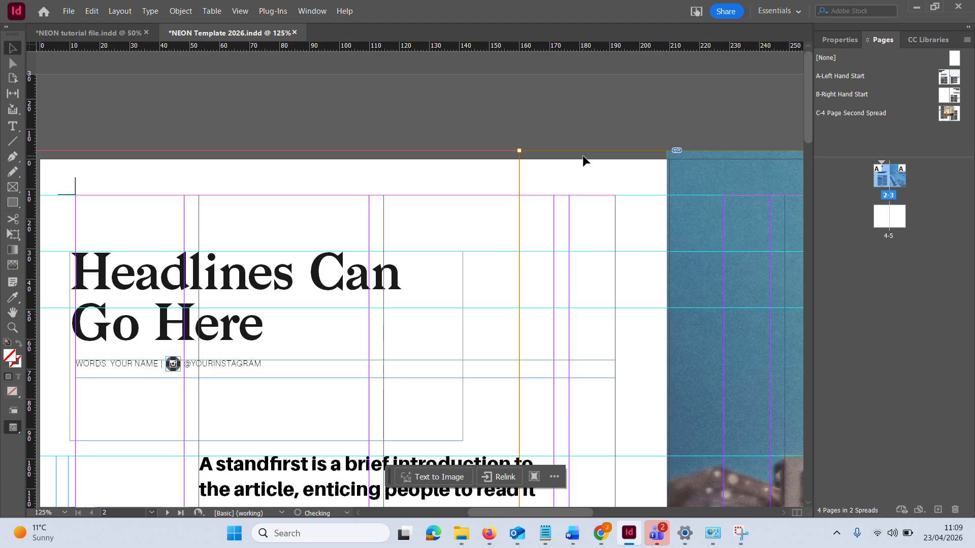
{"action": "scroll", "coordinate": [676, 283], "scroll_direction": "down", "scroll_amount": 10}
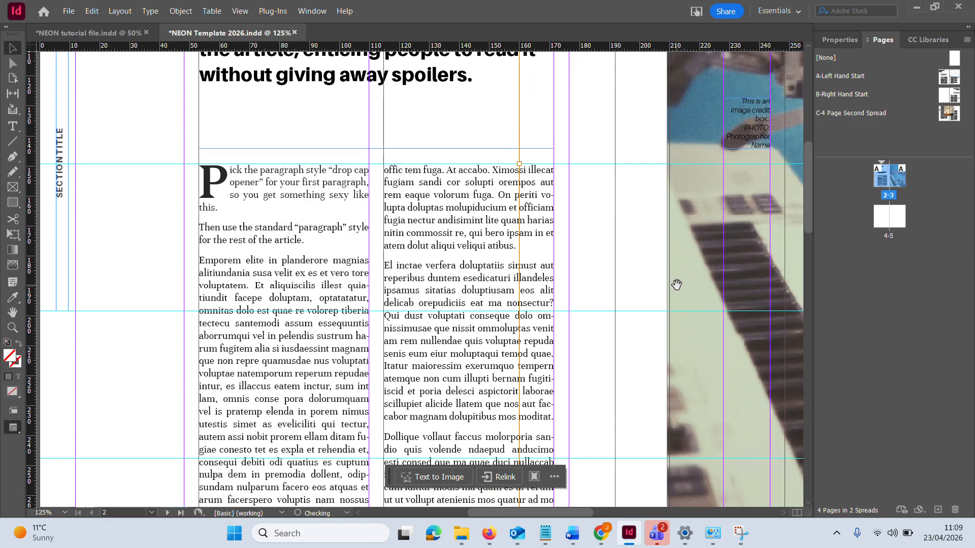
Move the picture frame's inner edge to line up with the spine between pages 2 and 3
{"action": "left_click", "coordinate": [13, 48]}
{"action": "scroll", "coordinate": [700, 271], "scroll_direction": "up", "scroll_amount": 10}
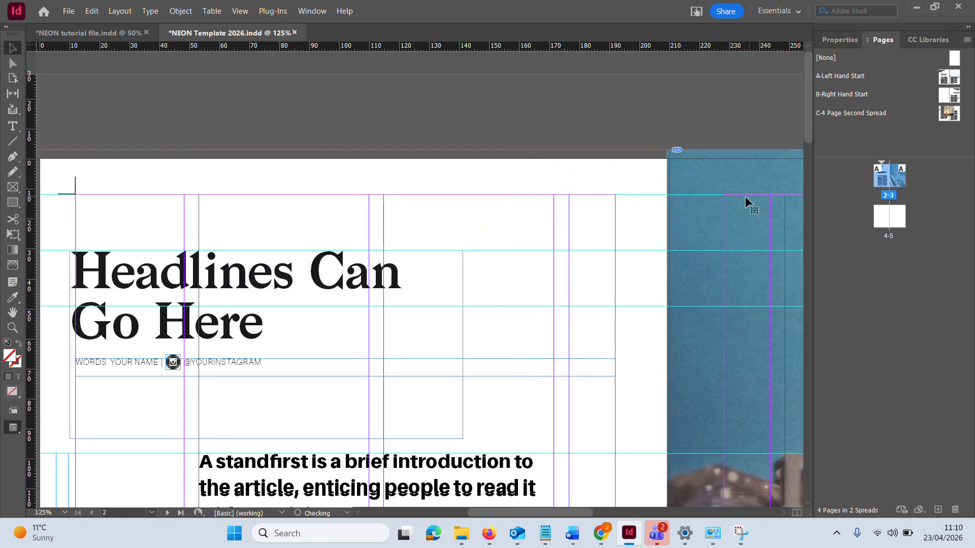
{"action": "scroll", "coordinate": [745, 198], "scroll_direction": "down", "scroll_amount": 8}
{"action": "scroll", "coordinate": [641, 379], "scroll_direction": "down", "scroll_amount": 12}
{"action": "scroll", "coordinate": [645, 355], "scroll_direction": "up", "scroll_amount": 10}
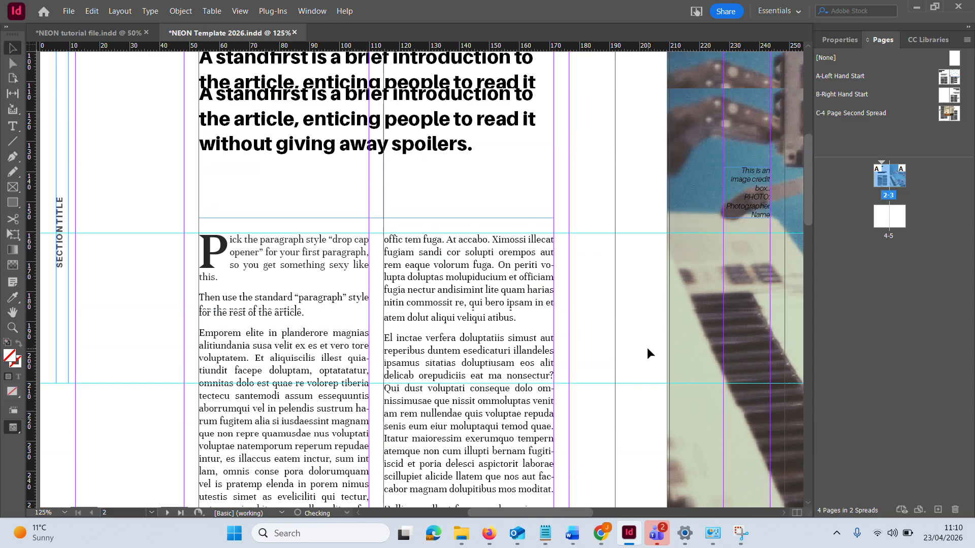
{"action": "left_click", "coordinate": [693, 265]}
{"action": "left_click_drag", "start_coordinate": [667, 270], "coordinate": [670, 270]}
{"action": "scroll", "coordinate": [700, 219], "scroll_direction": "up", "scroll_amount": 10}
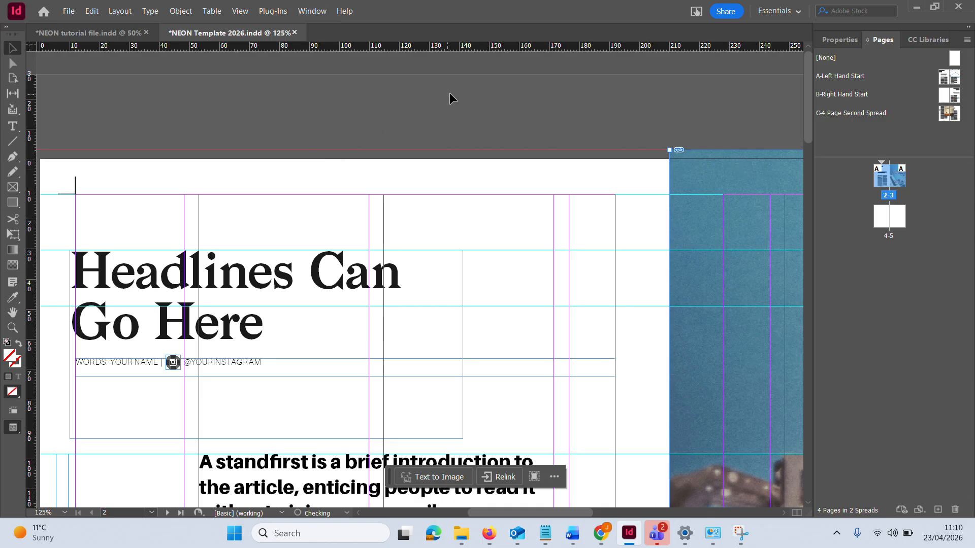
Reselect the picture frame and align its upper outer corner with the bleed corner of page 3
{"action": "scroll", "coordinate": [724, 161], "scroll_direction": "down", "scroll_amount": 1}
{"action": "scroll", "coordinate": [722, 164], "scroll_direction": "up", "scroll_amount": 1}
{"action": "scroll", "coordinate": [617, 282], "scroll_direction": "down", "scroll_amount": 1}
{"action": "key", "text": "ctrl+minus"}
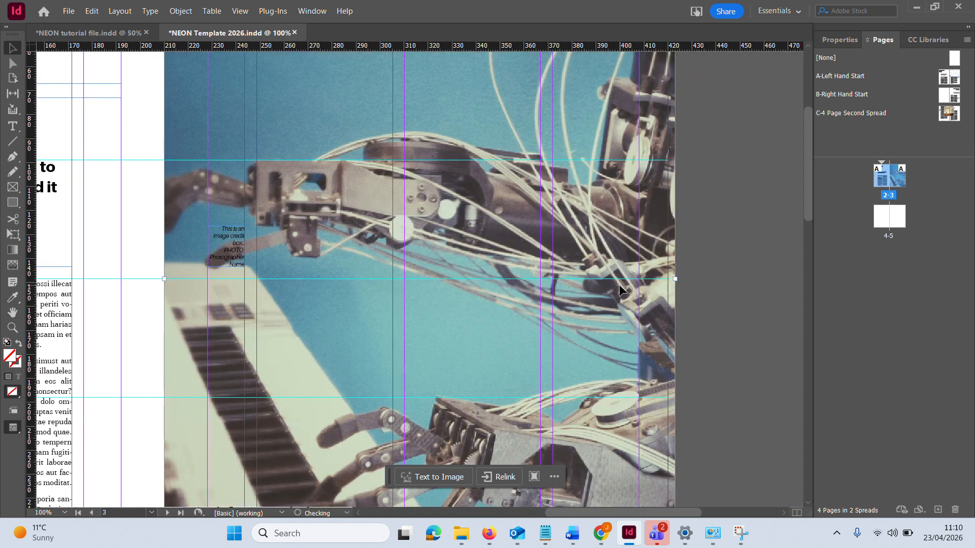
{"action": "scroll", "coordinate": [622, 287], "scroll_direction": "up", "scroll_amount": 3}
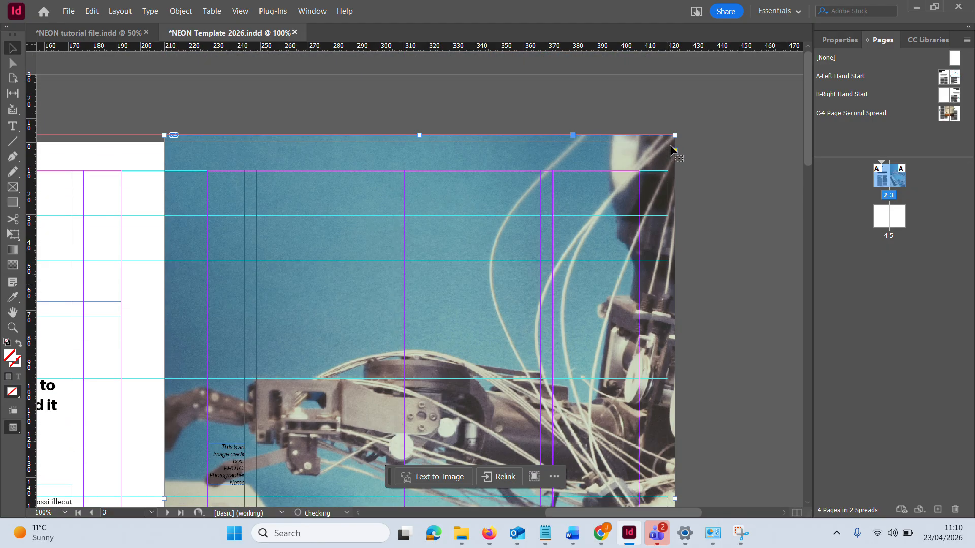
{"action": "left_click", "coordinate": [651, 97]}
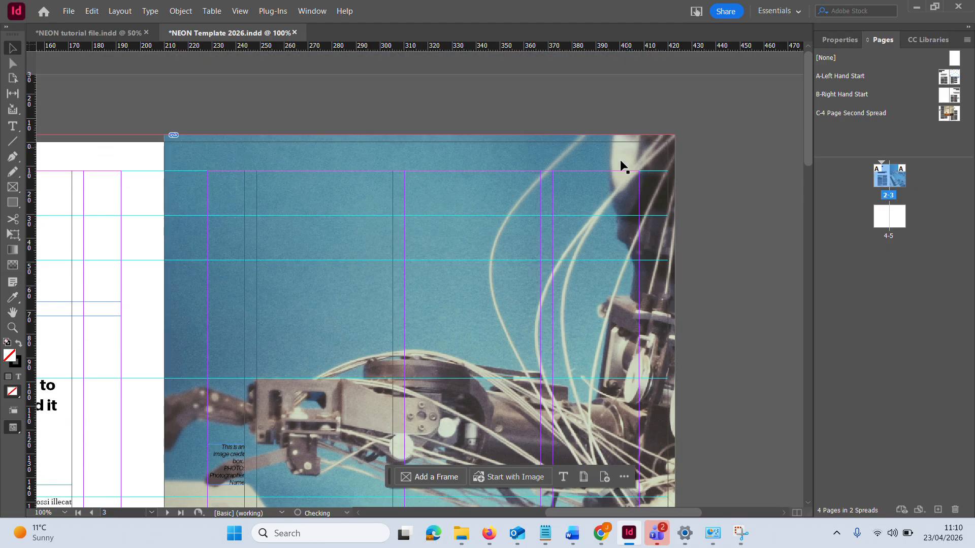
{"action": "left_click", "coordinate": [665, 140]}
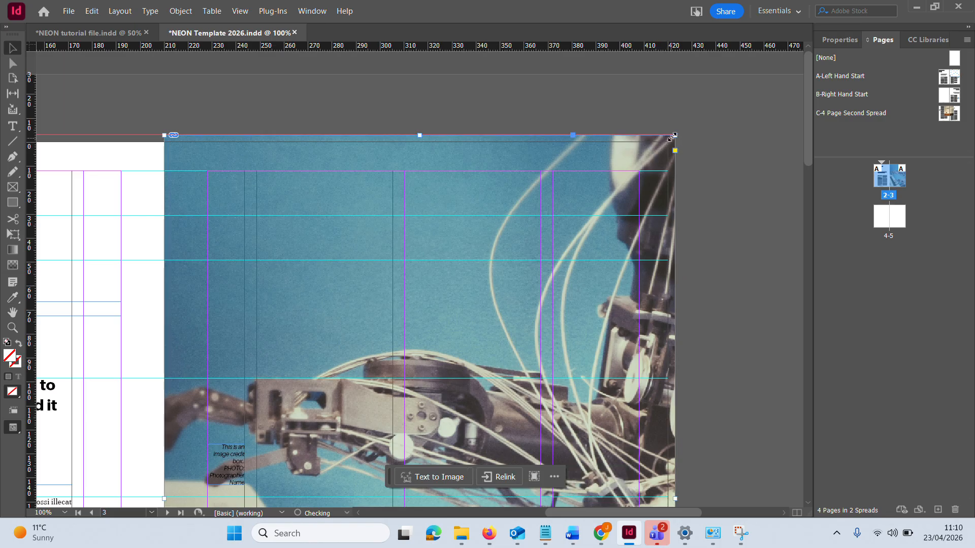
{"action": "mouse_move", "coordinate": [674, 136]}
{"action": "left_mouse_down"}
{"action": "mouse_move", "coordinate": [674, 153]}
{"action": "mouse_move", "coordinate": [675, 136]}
{"action": "left_mouse_up"}
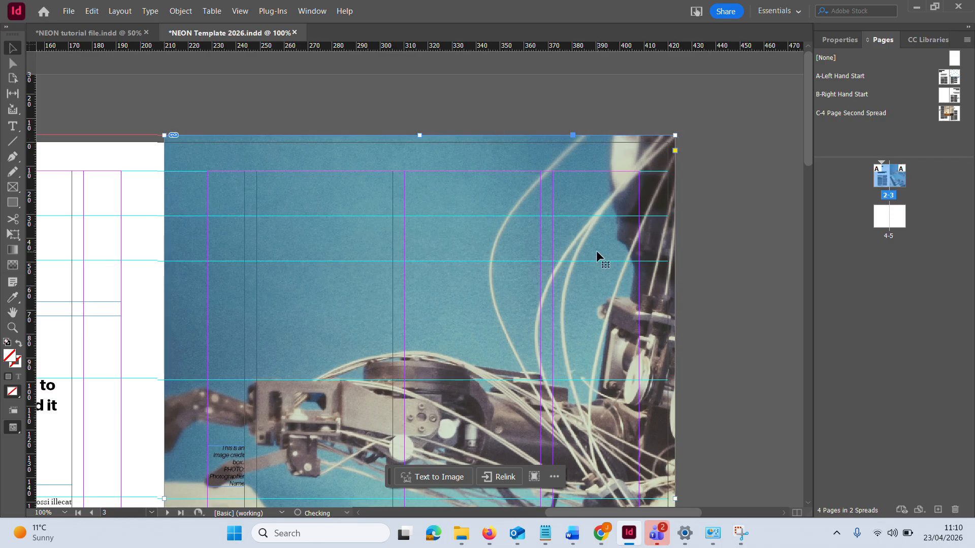
Check the photo's coverage at the bottom and top bleed edges of page 3, and review the whole spread at 50%
{"action": "scroll", "coordinate": [595, 251], "scroll_direction": "down", "scroll_amount": 10}
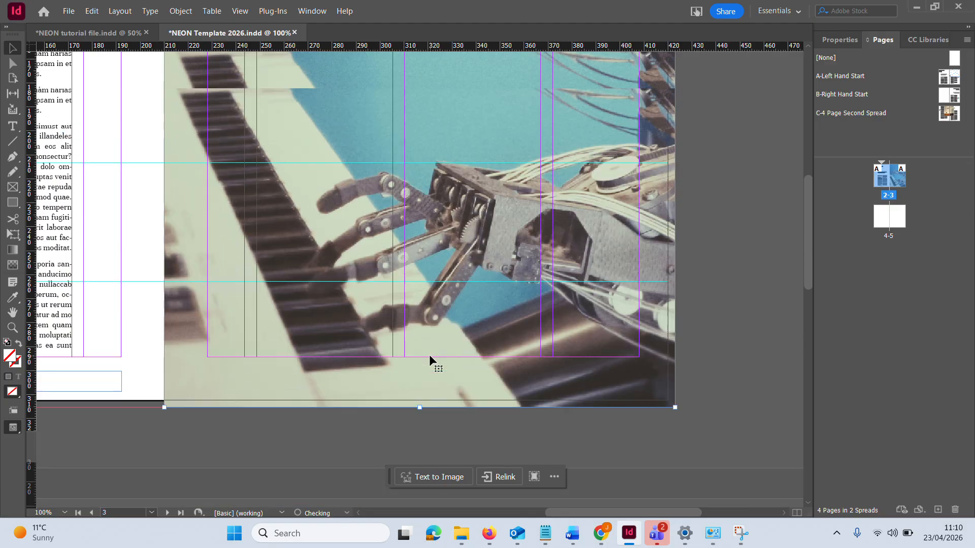
{"action": "scroll", "coordinate": [429, 354], "scroll_direction": "up", "scroll_amount": 10}
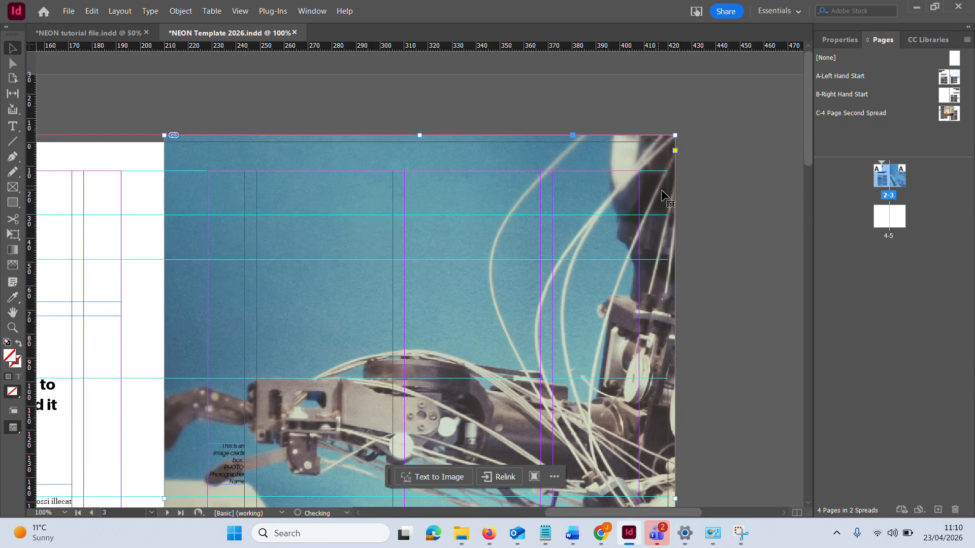
{"action": "scroll", "coordinate": [456, 208], "scroll_direction": "down", "scroll_amount": 5}
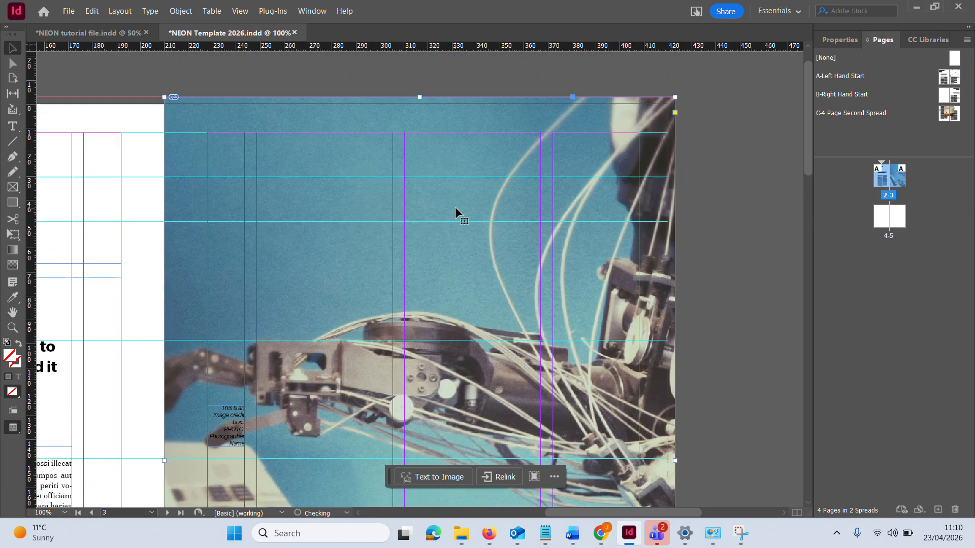
{"action": "scroll", "coordinate": [455, 207], "scroll_direction": "down", "scroll_amount": 2}
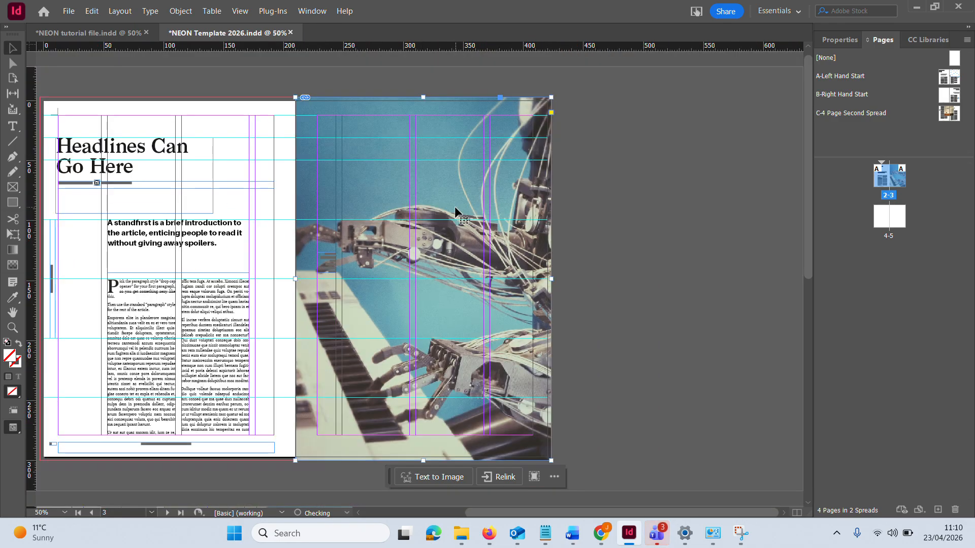
{"action": "scroll", "coordinate": [367, 184], "scroll_direction": "up", "scroll_amount": 1}
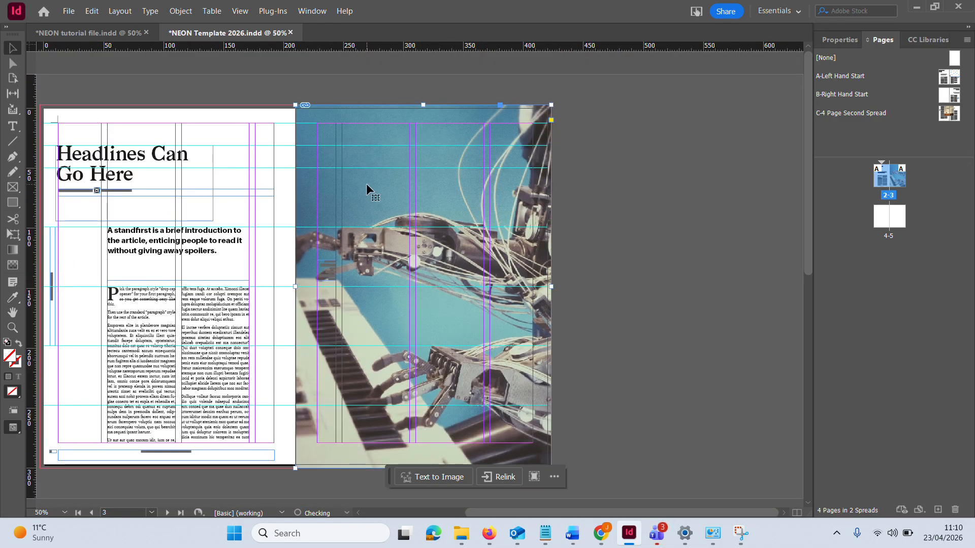